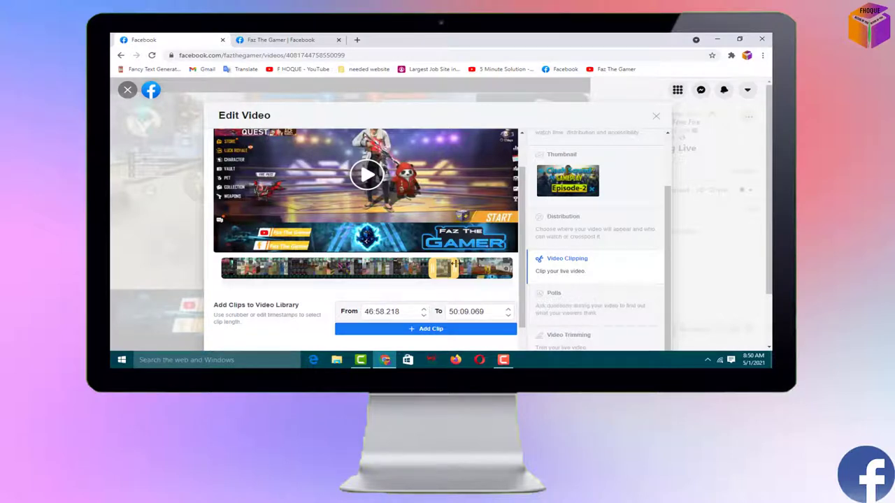
- Try retyping the clip start minutes; the invalid time is rejected, leaving 46:58.218
scroll(521, 259, "down", 1)
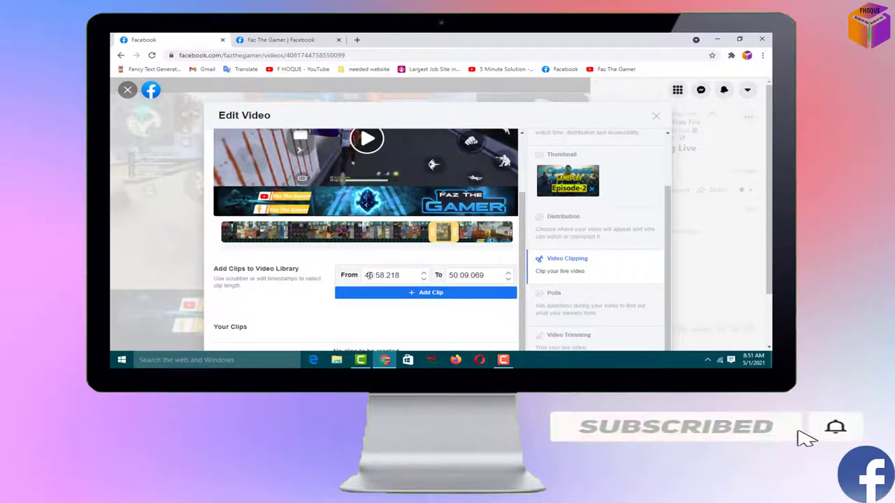
left_click(371, 276)
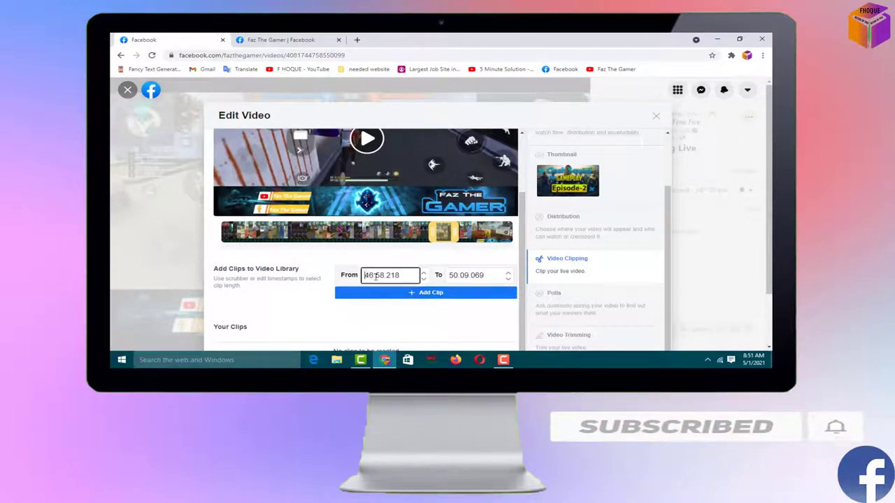
left_click_drag(376, 275, 363, 275)
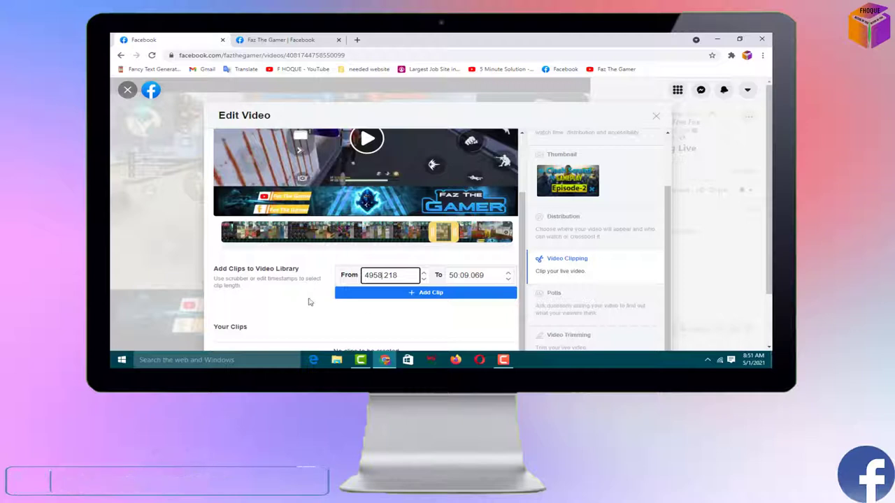
left_click(382, 284)
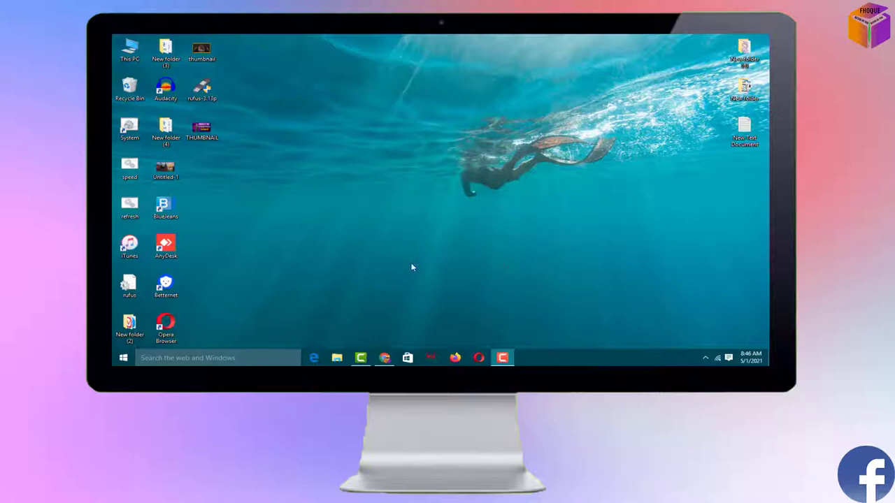
- Bring Chrome back up and open a new blank tab beside the Facebook feed
left_click(385, 358)
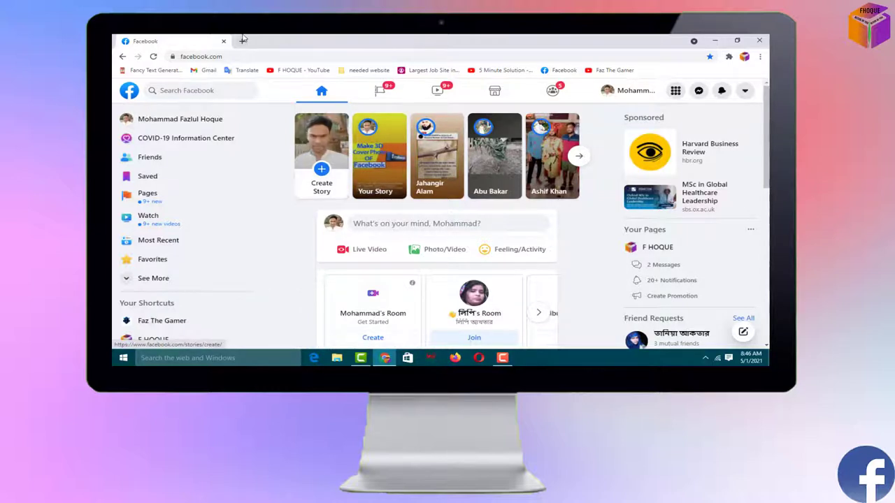
left_click(242, 42)
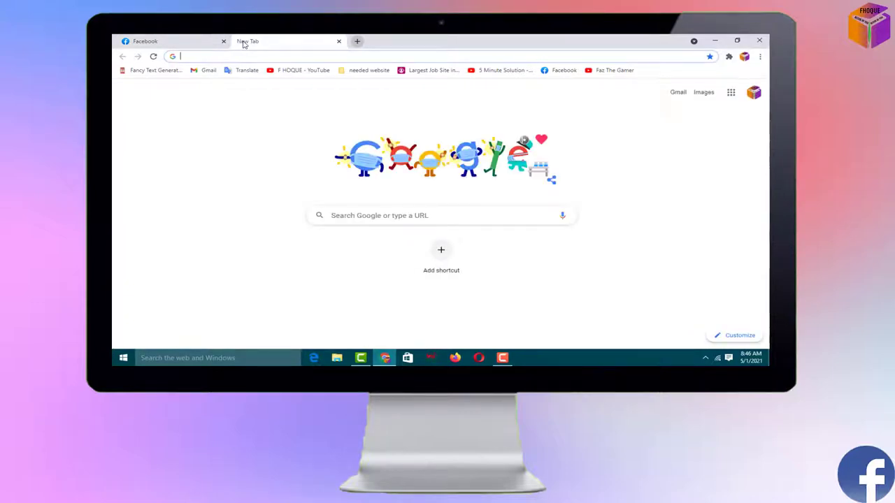
- Load facebook.com/fazthegamer/live in the new tab
type("http")
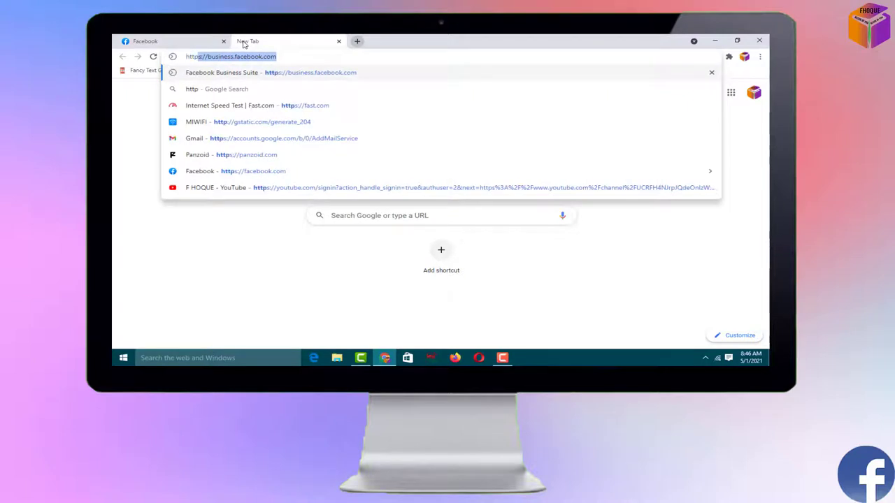
type("://")
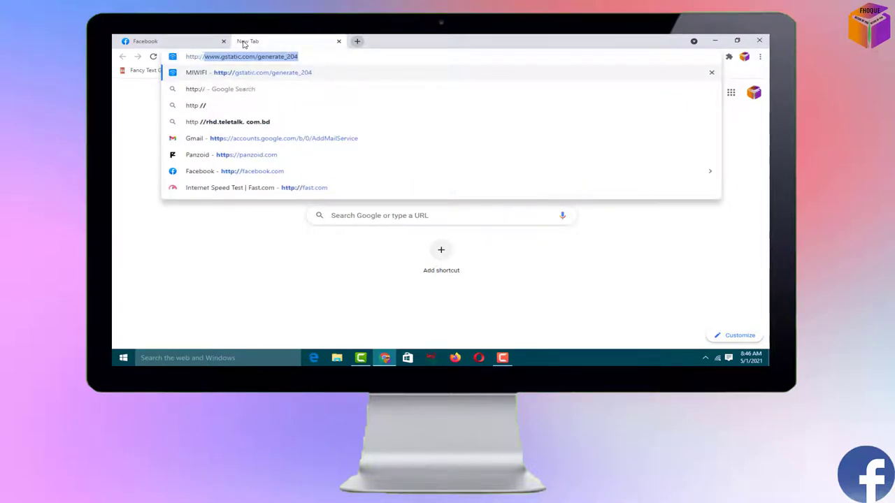
type("fac")
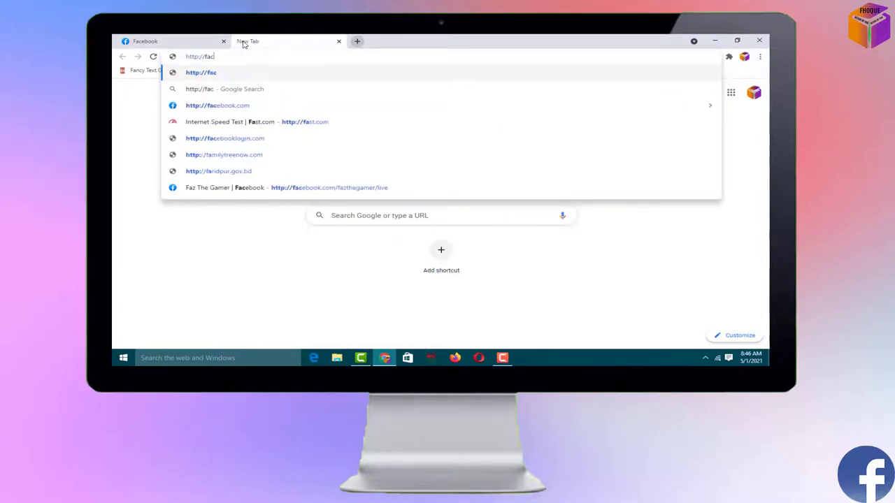
type("eboo")
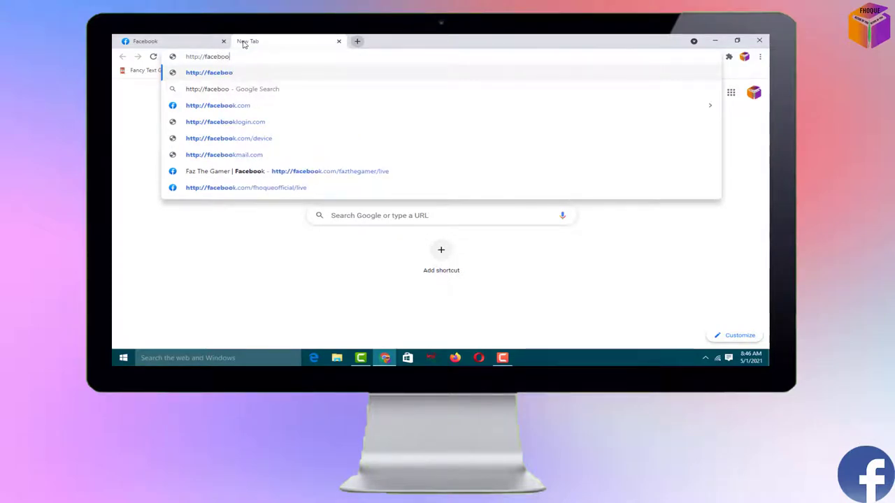
type("k.com/")
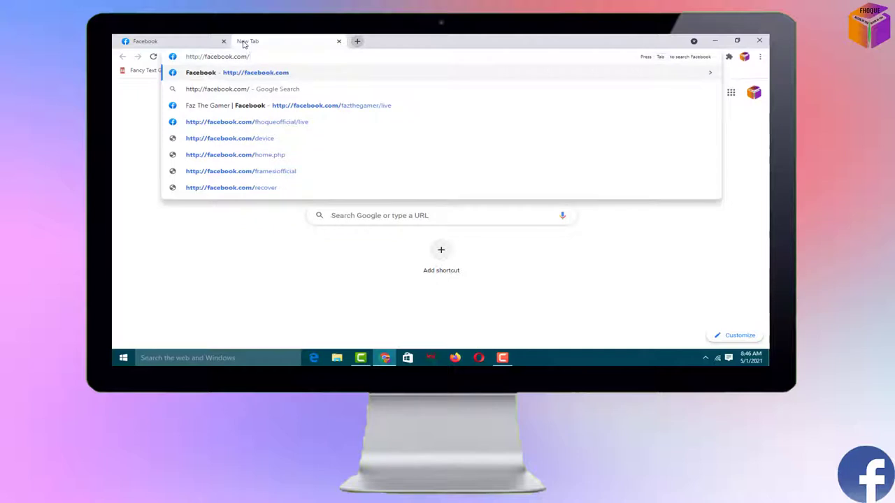
type("f")
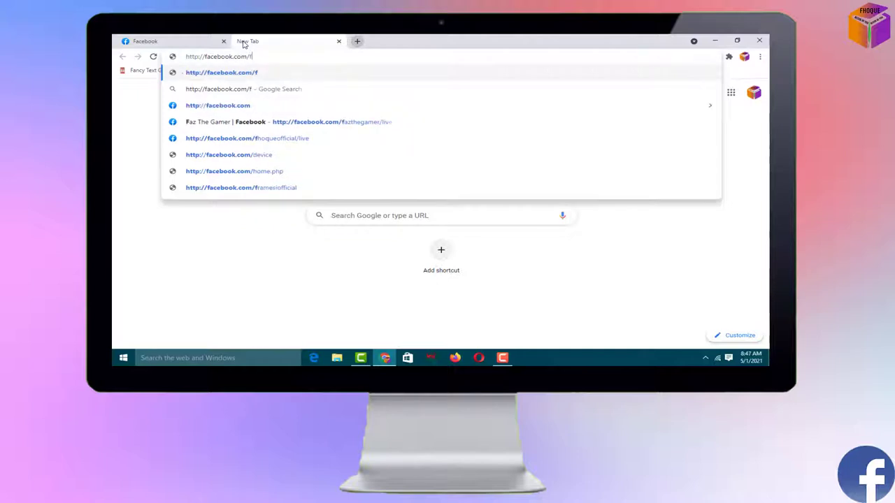
type("azthe")
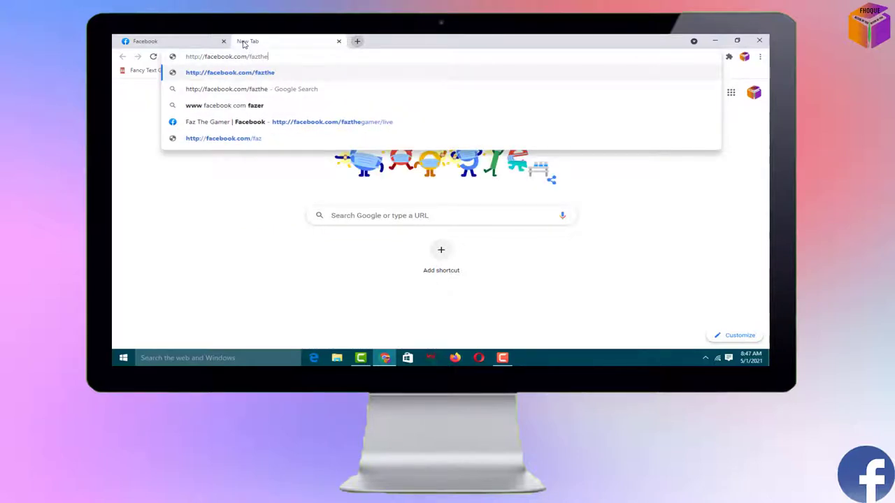
type("gam")
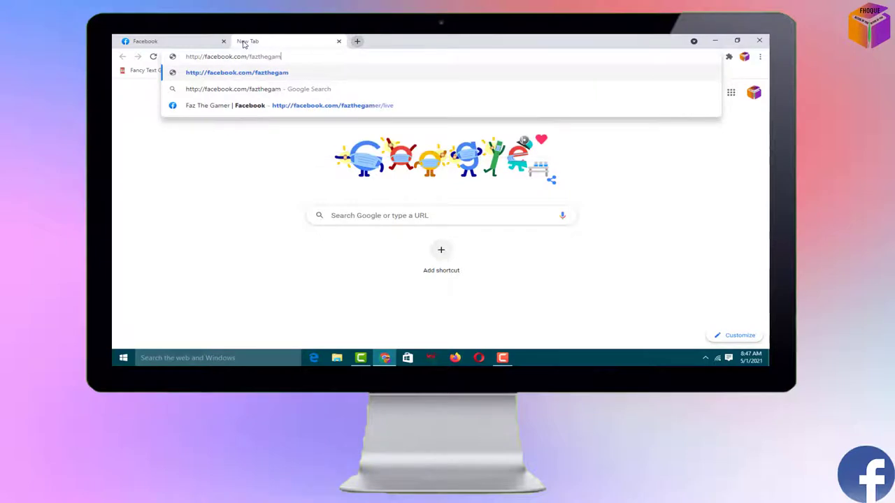
type("er/live")
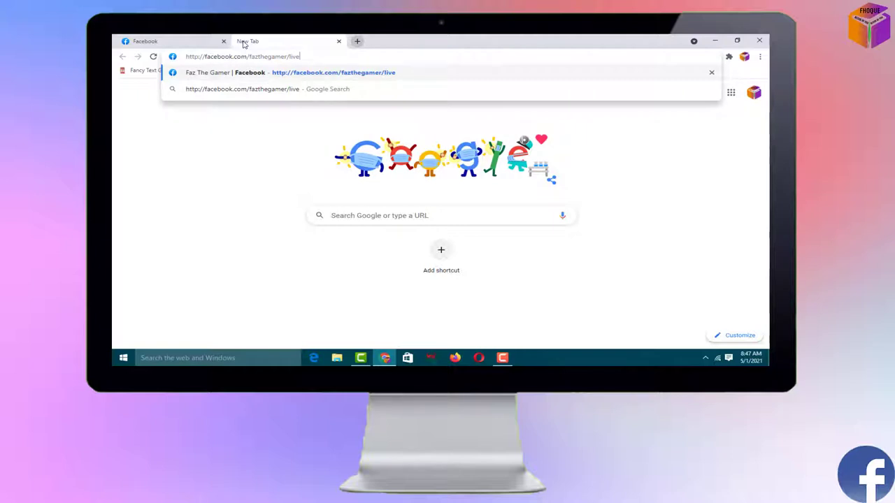
key("Return")
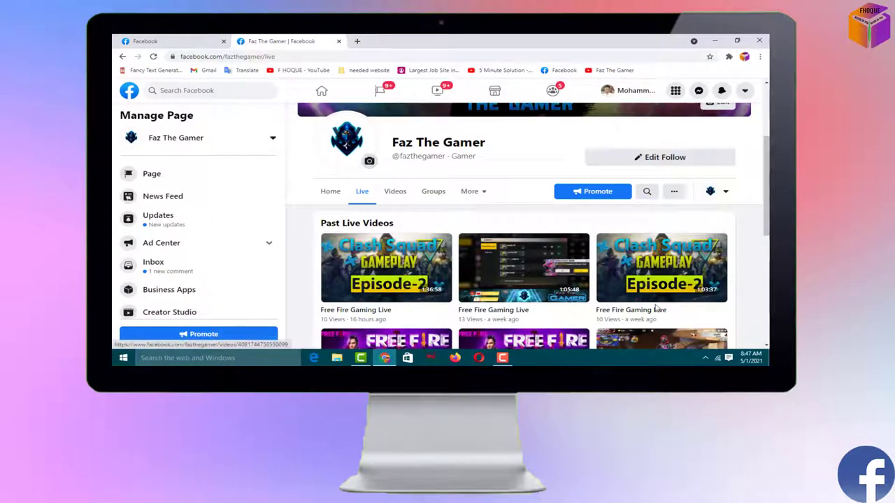
- Return to the first tab and open the Faz The Gamer page from the feed's shortcuts
scroll(767, 337, "down", 5)
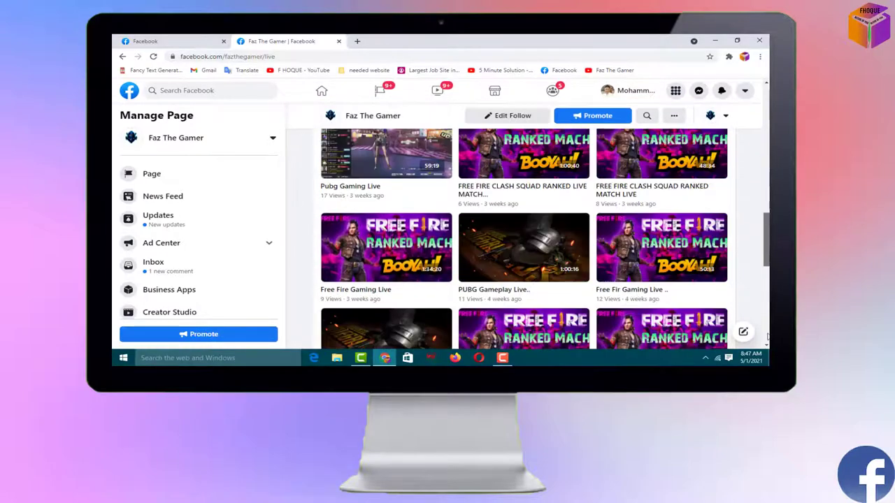
scroll(762, 254, "up", 10)
scroll(762, 253, "down", 5)
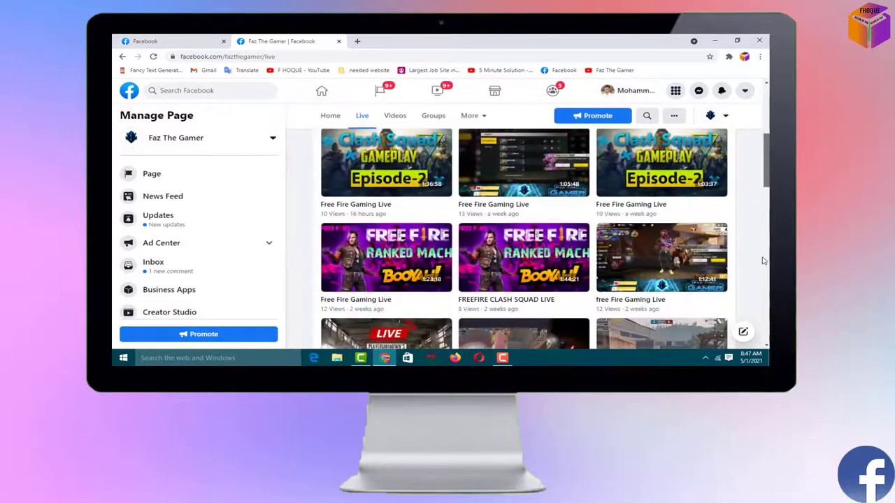
scroll(764, 254, "up", 1)
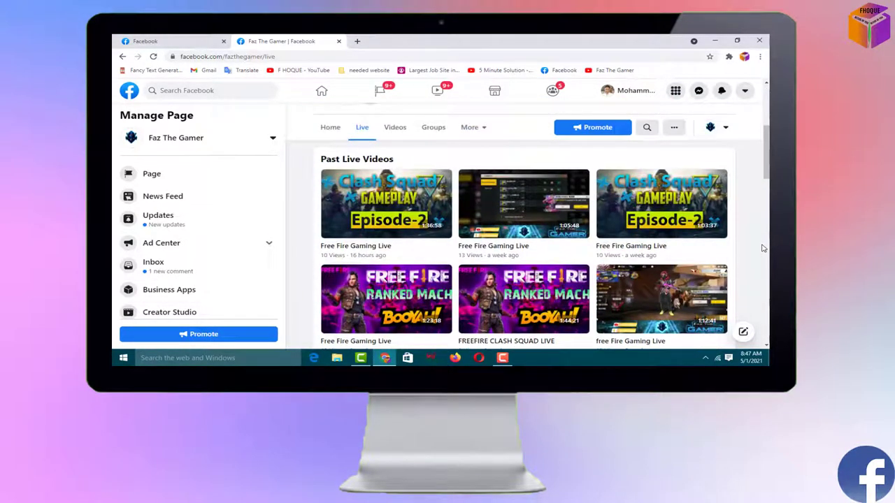
left_click(168, 41)
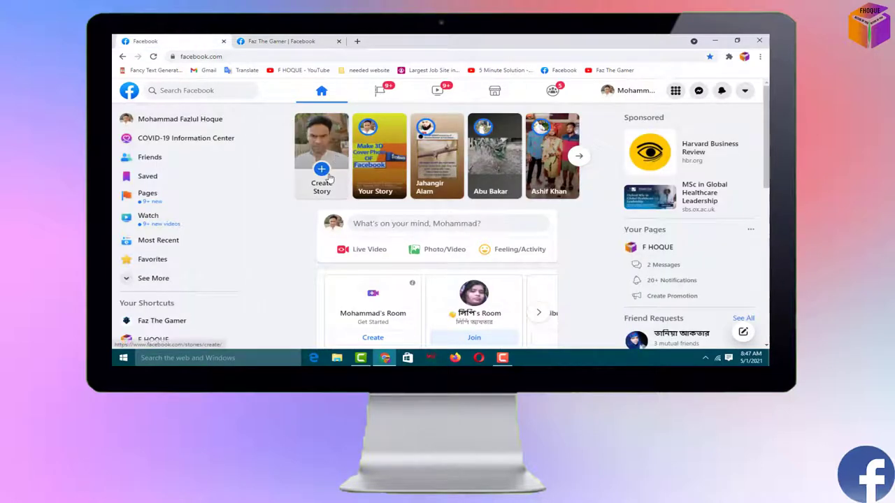
scroll(146, 293, "down", 1)
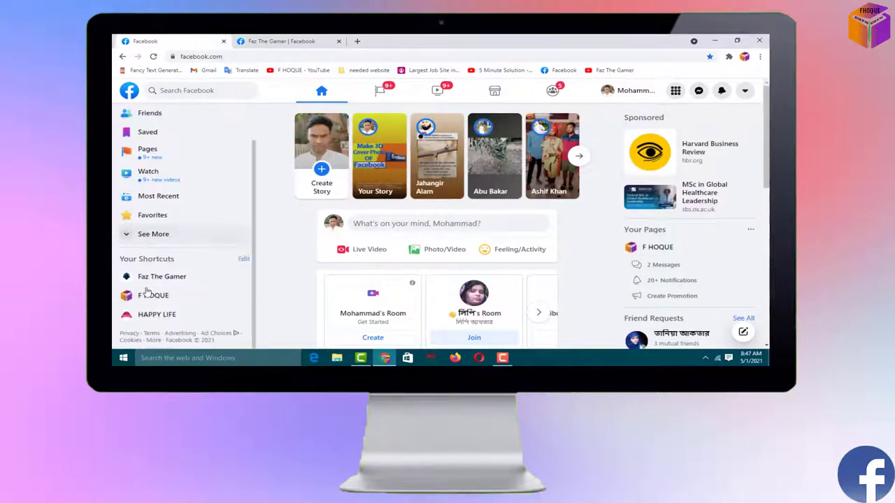
left_click(187, 279)
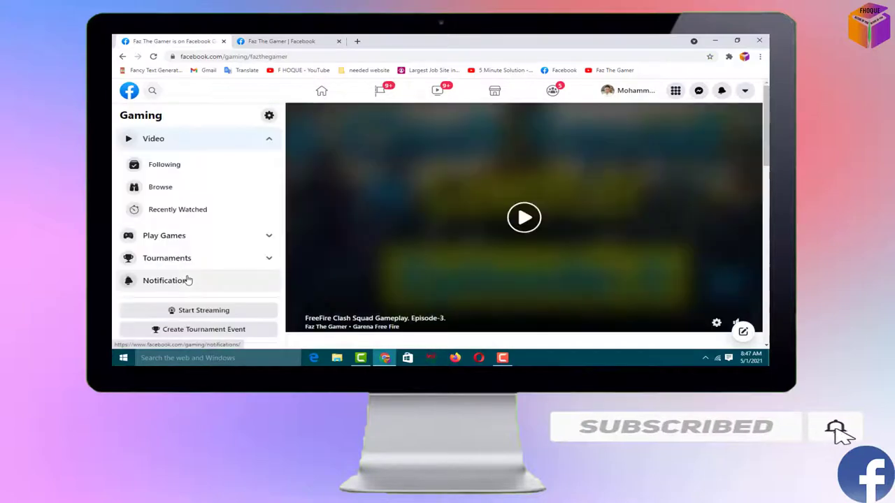
scroll(402, 257, "down", 2)
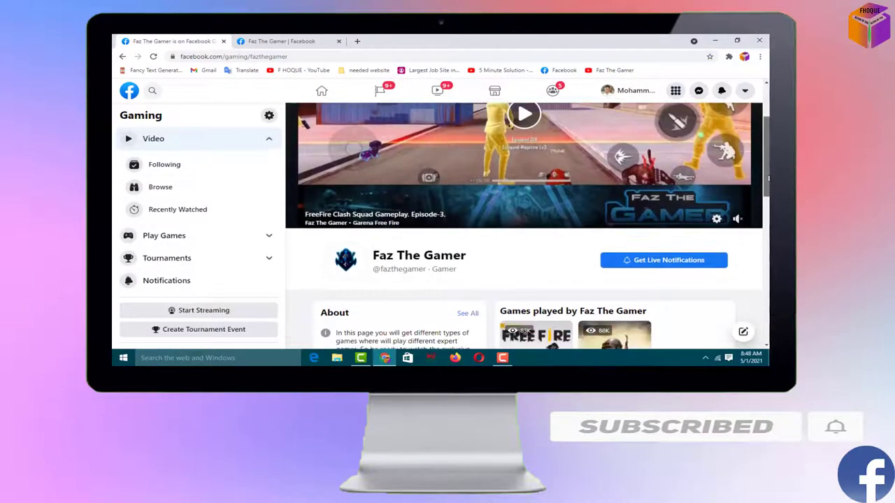
left_click(402, 257)
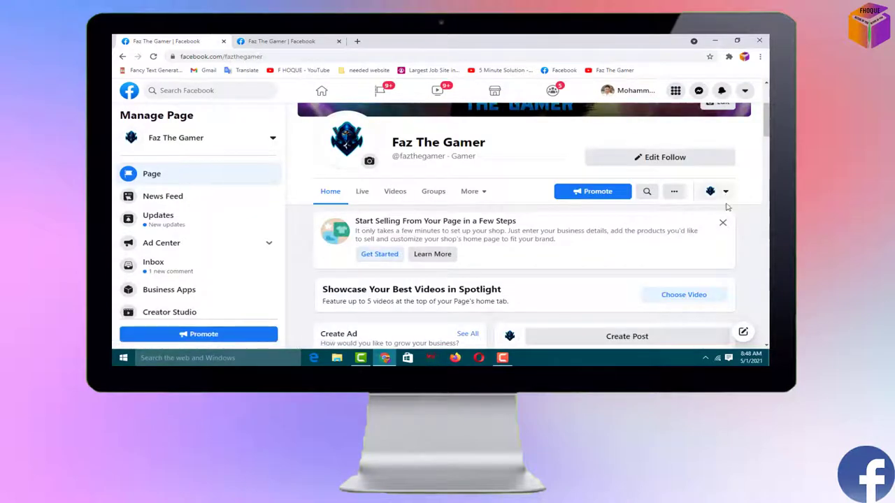
- Open the third past live video, 'Free Fire Gaming Live', from the page's Live tab
scroll(635, 230, "up", 2)
scroll(353, 272, "down", 2)
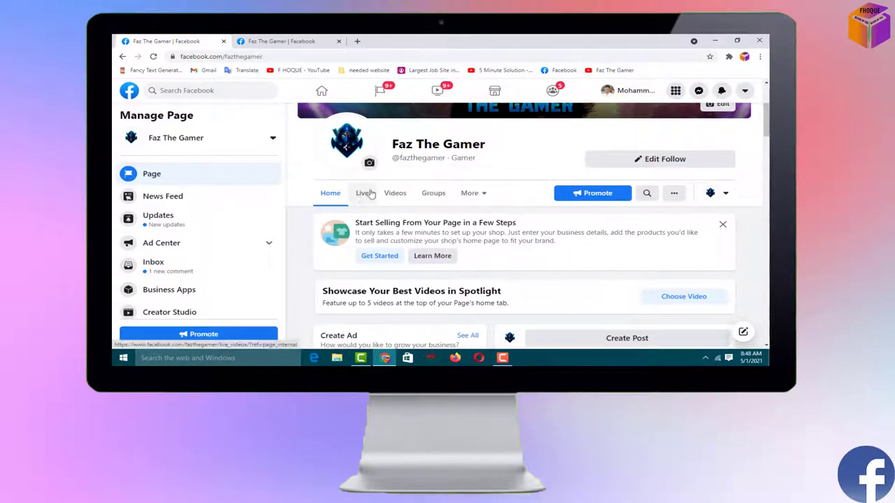
left_click(362, 197)
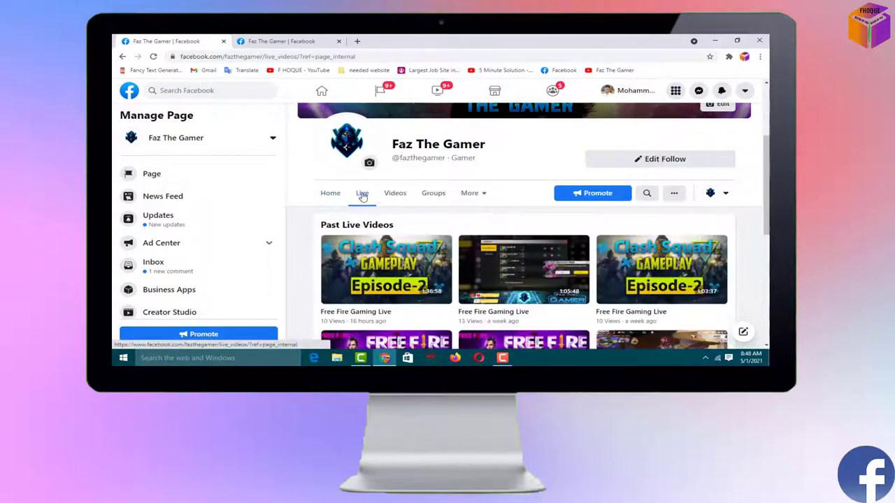
scroll(433, 211, "down", 2)
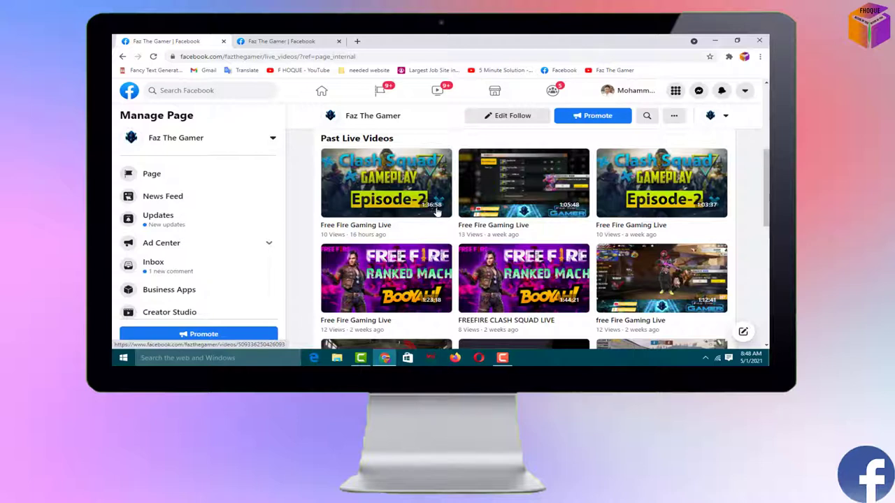
left_click(658, 199)
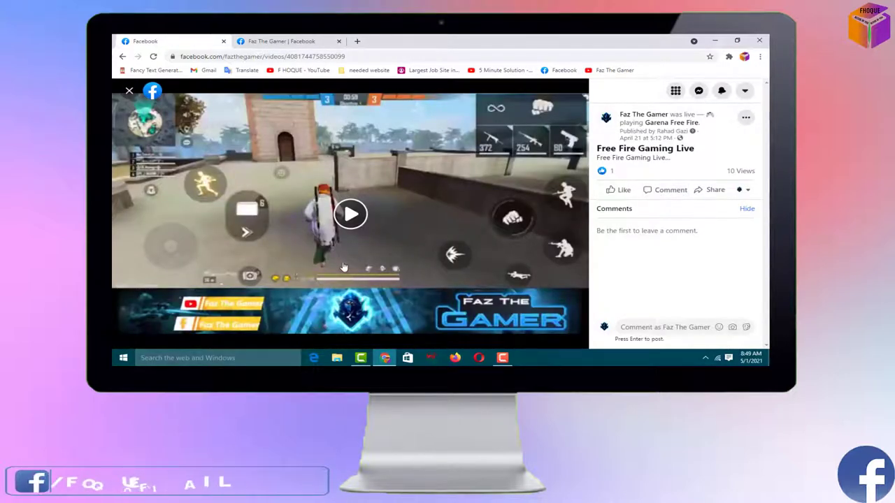
- Open Edit Video for 'Free Fire Gaming Live' from the post's options menu
left_click(746, 120)
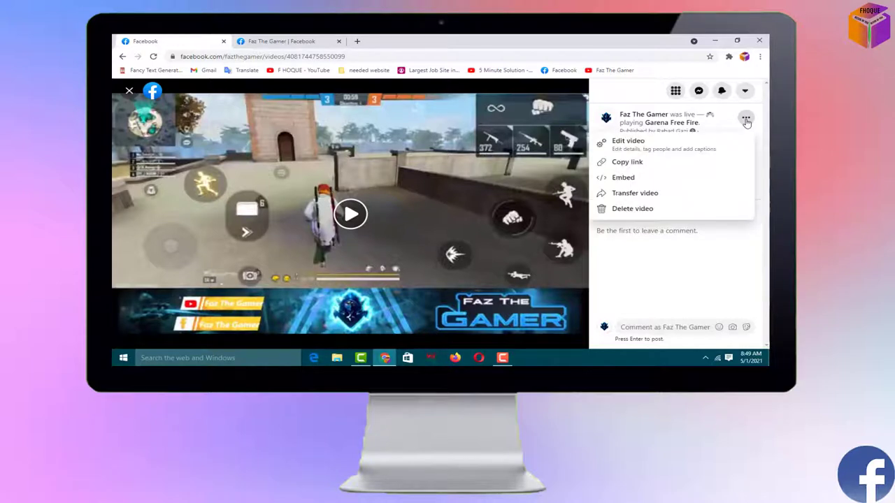
left_click(650, 150)
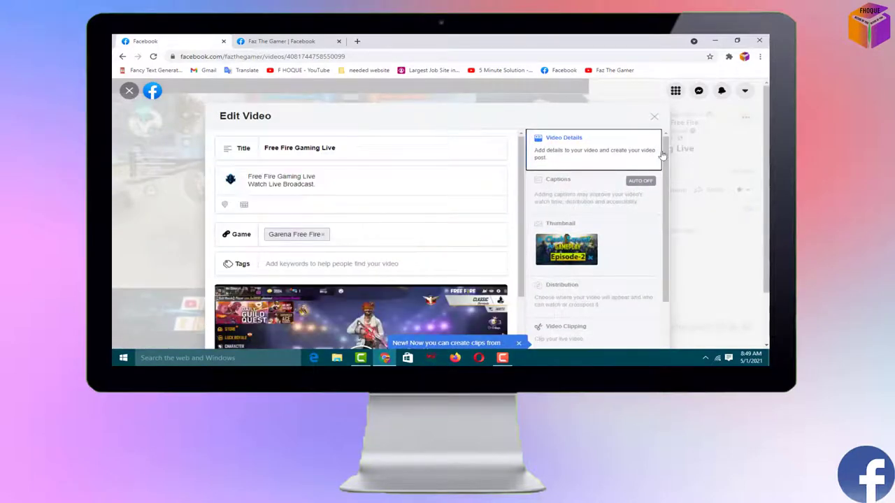
left_click_drag(668, 161, 665, 205)
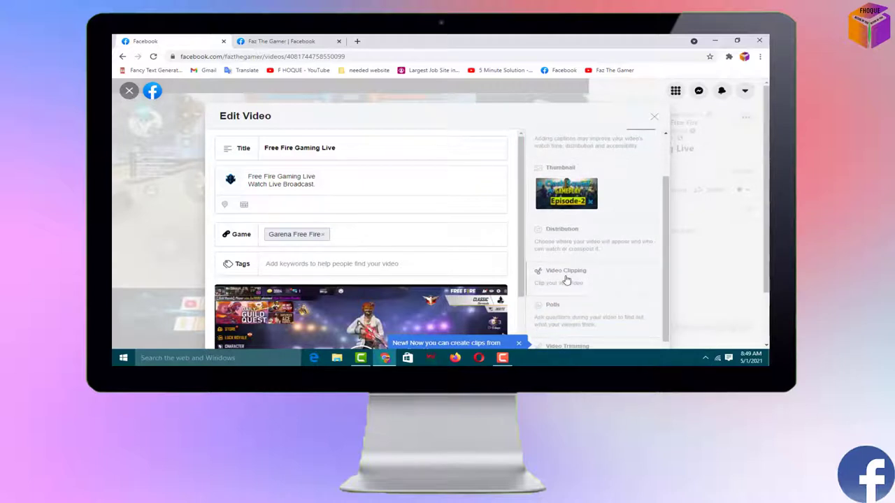
- Open Video Clipping and drag the scrubber handles to a 46:58.218–50:09.069 range
left_click(566, 280)
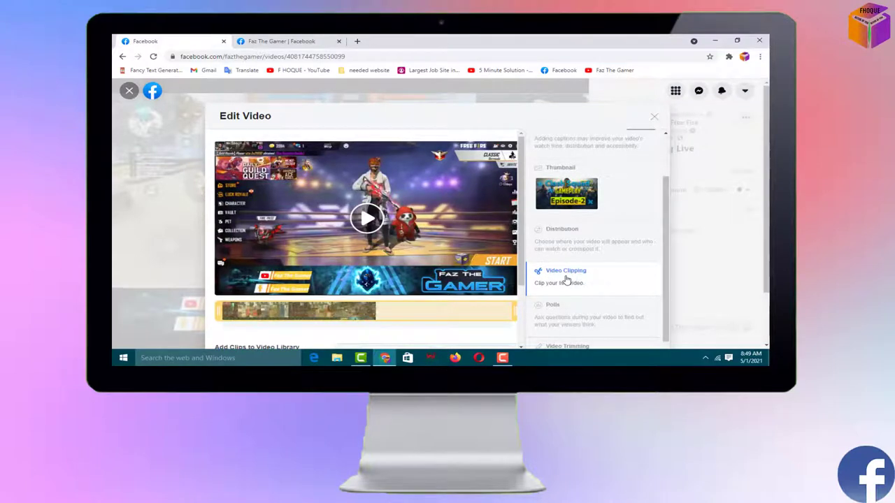
scroll(668, 252, "down", 1)
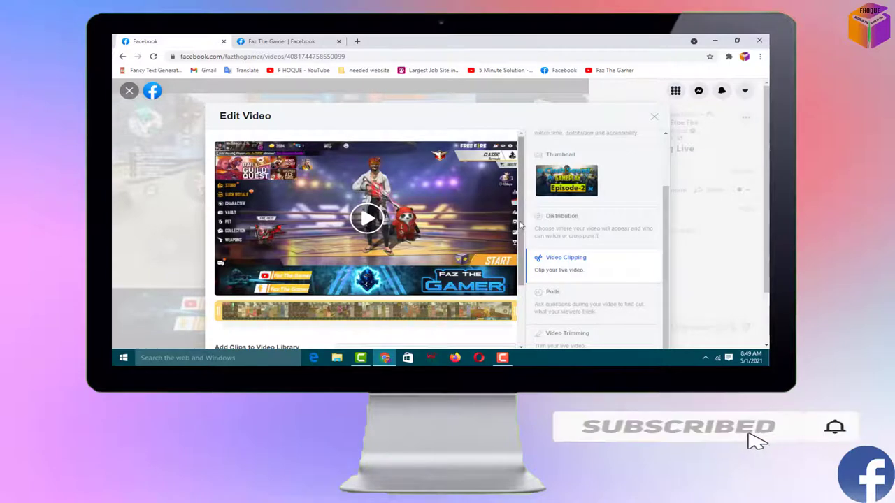
scroll(521, 250, "down", 2)
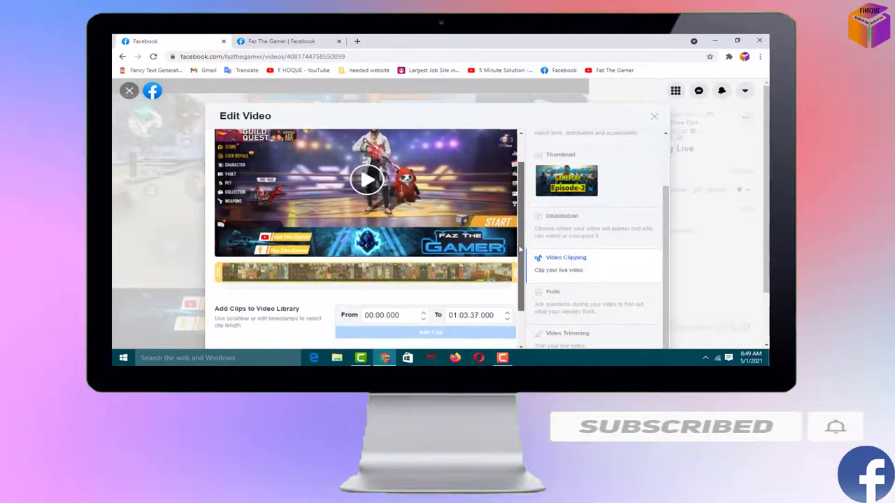
scroll(523, 244, "down", 1)
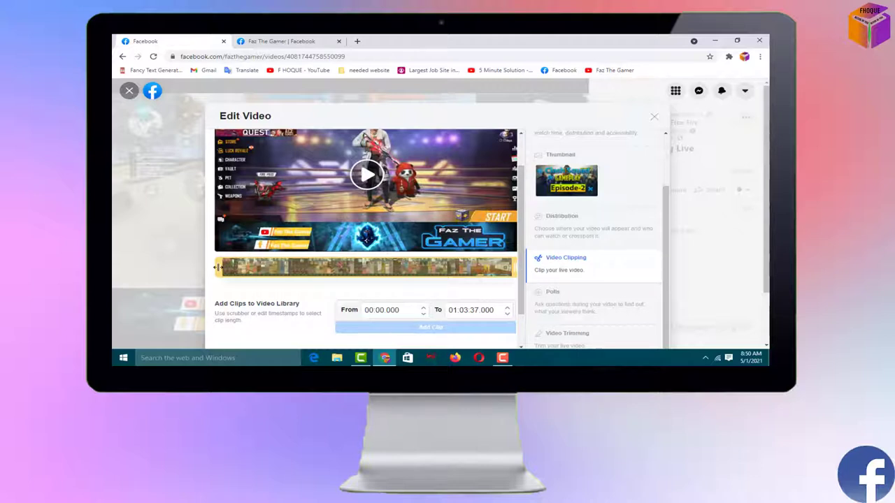
left_click_drag(217, 267, 323, 270)
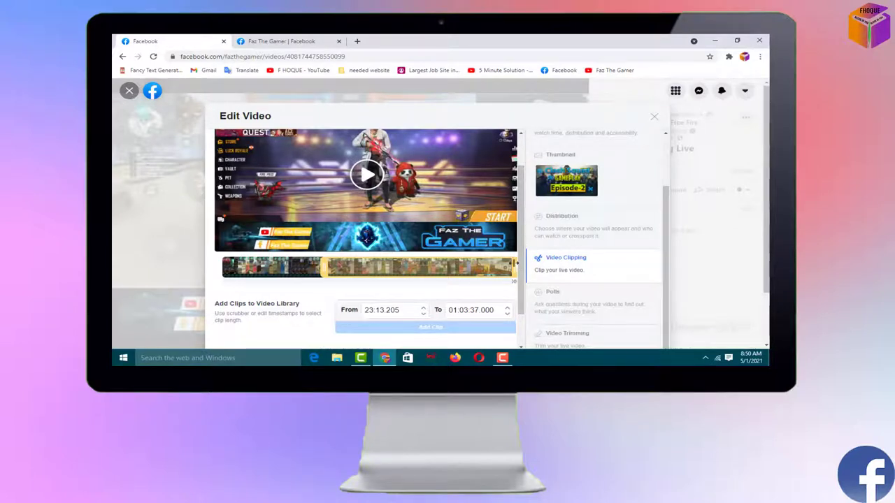
left_click_drag(514, 264, 369, 269)
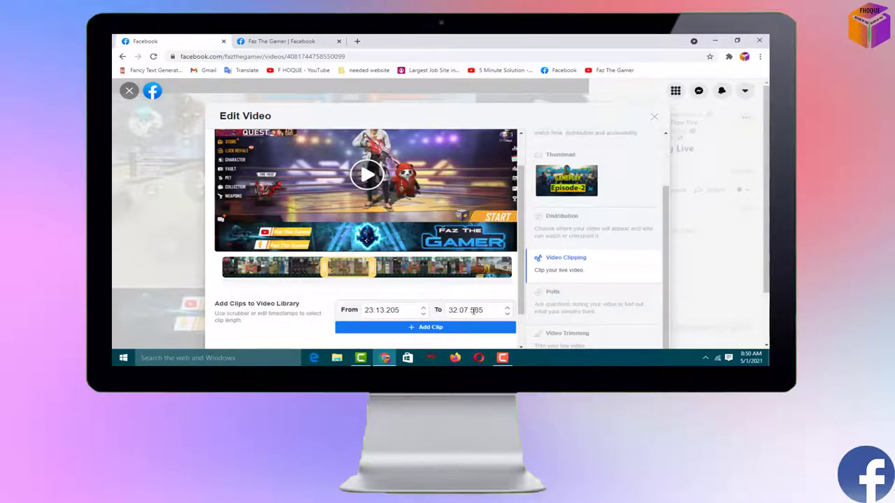
left_click_drag(375, 267, 443, 270)
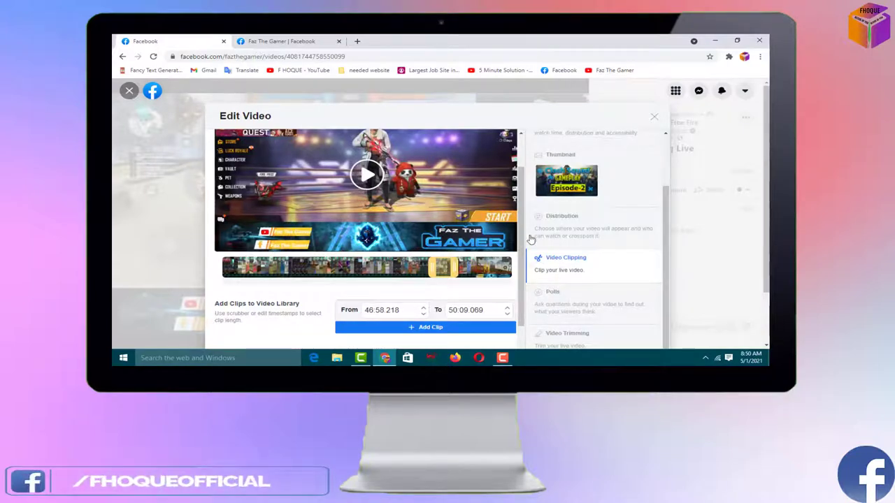
- Set the clip start time to 49:30.000
scroll(521, 219, "down", 2)
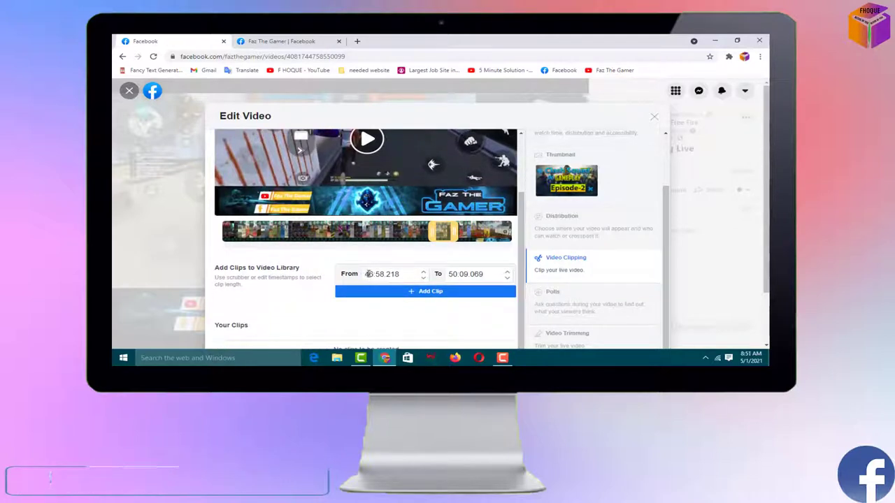
left_click(367, 274)
double_click(366, 274)
type("49")
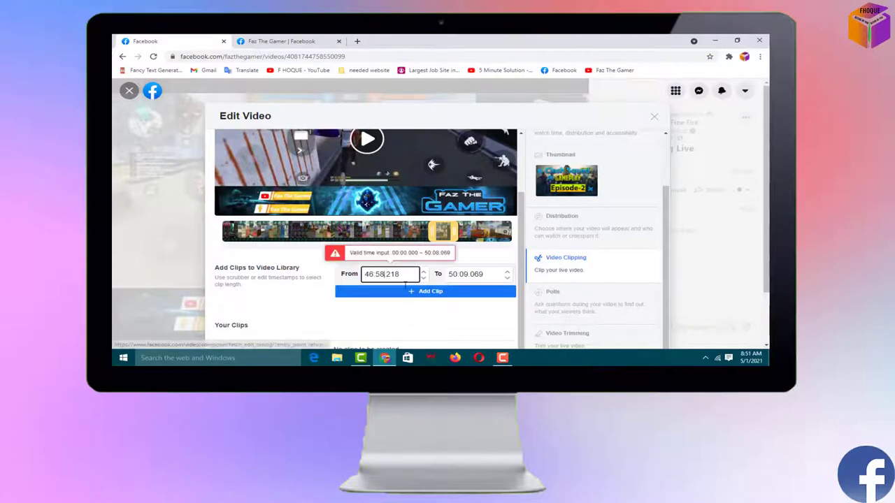
key("BackSpace")
type("6")
key("BackSpace")
key("BackSpace")
type("30")
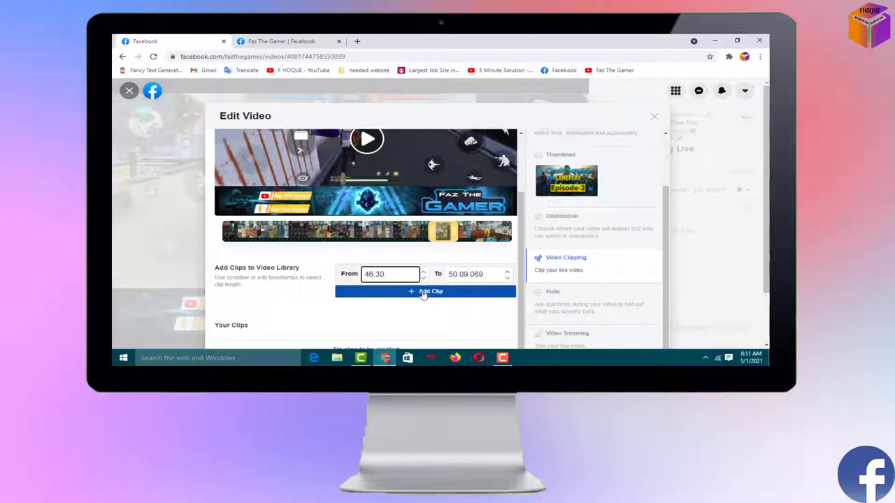
left_click(374, 275)
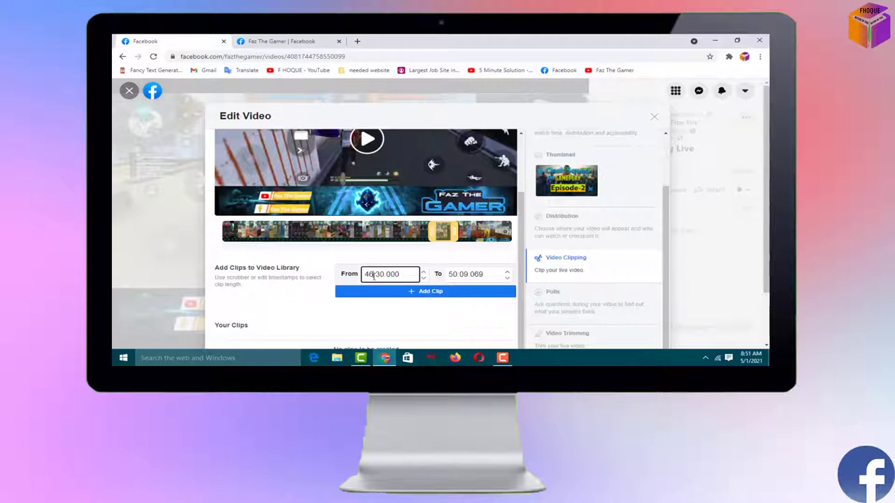
key("BackSpace")
key("BackSpace")
type("9")
- Set the clip end time to 50:36.000
left_click(467, 274)
key("BackSpace")
key("BackSpace")
type("36")
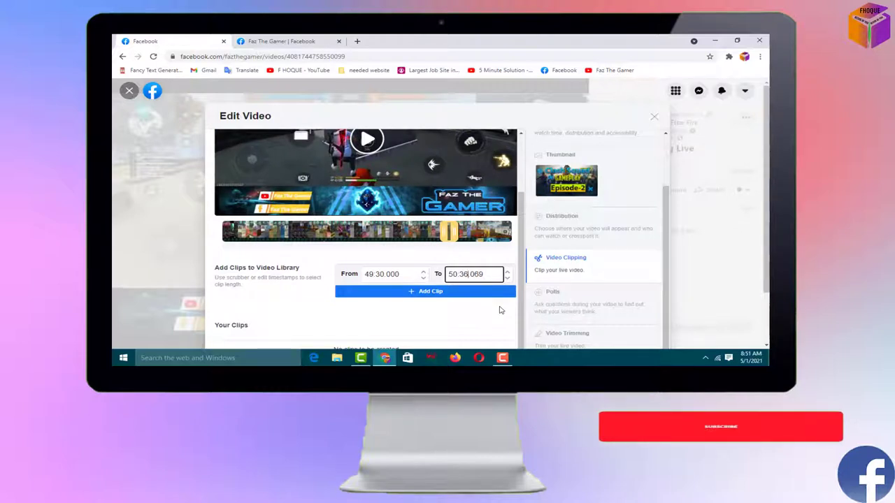
key("BackSpace")
key("BackSpace")
key("BackSpace")
type("000")
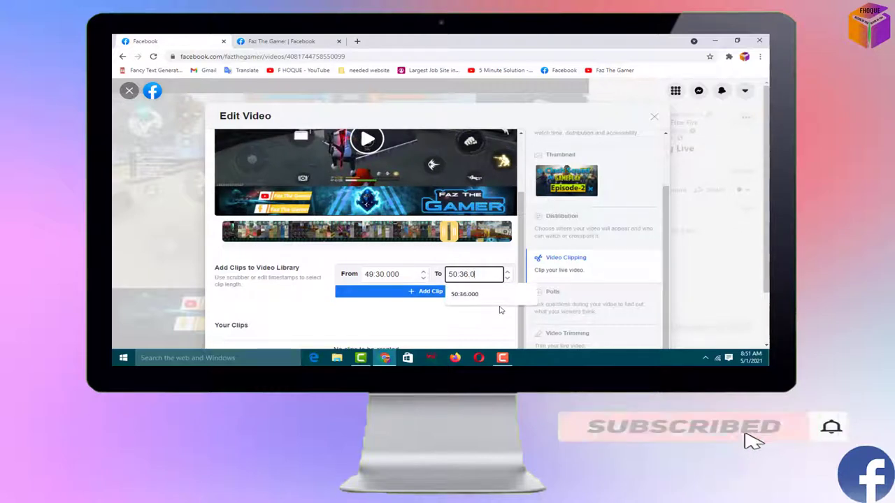
left_click(500, 309)
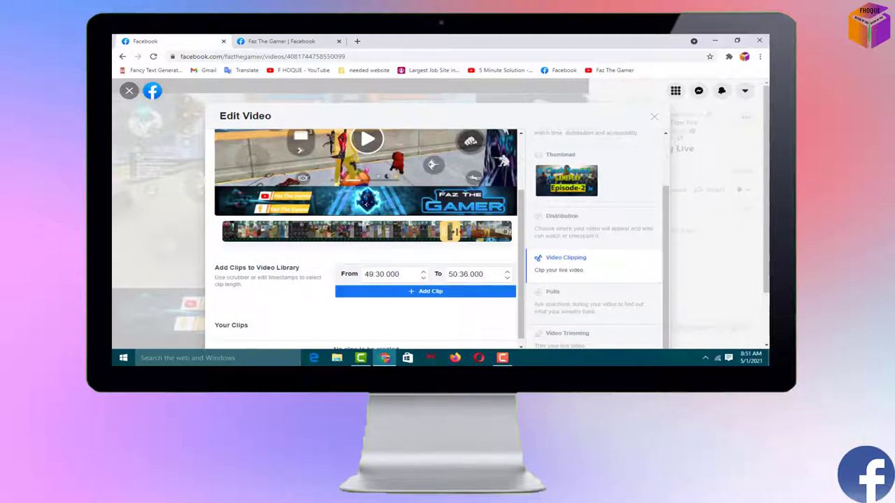
- Add the 49:30.000–50:36.000 range as a new clip and find it under Your Clips
scroll(521, 251, "down", 1)
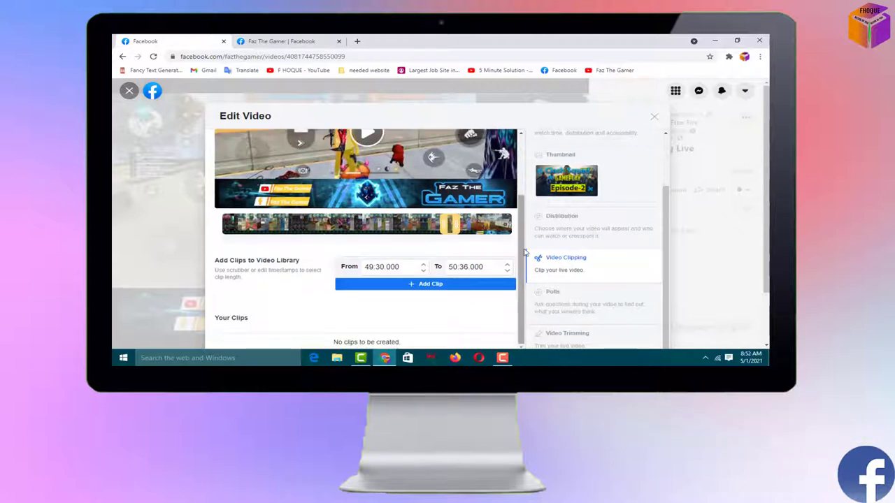
left_click(434, 285)
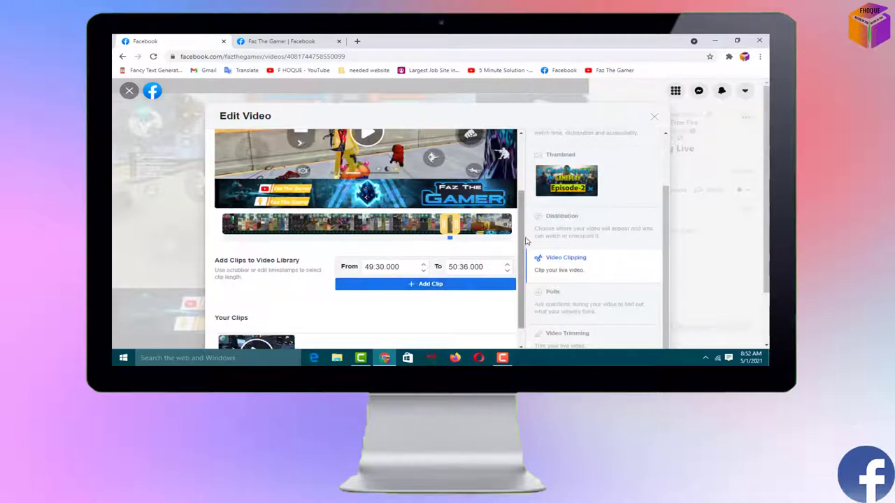
scroll(517, 293, "down", 1)
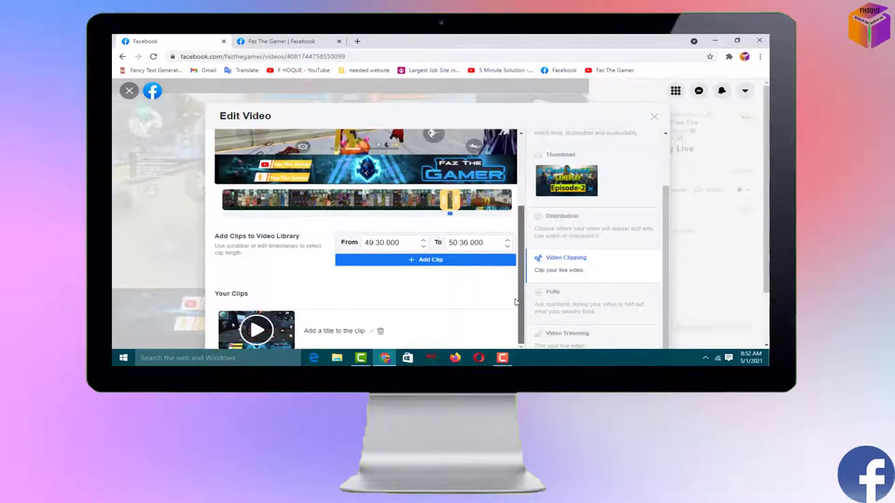
scroll(514, 302, "down", 3)
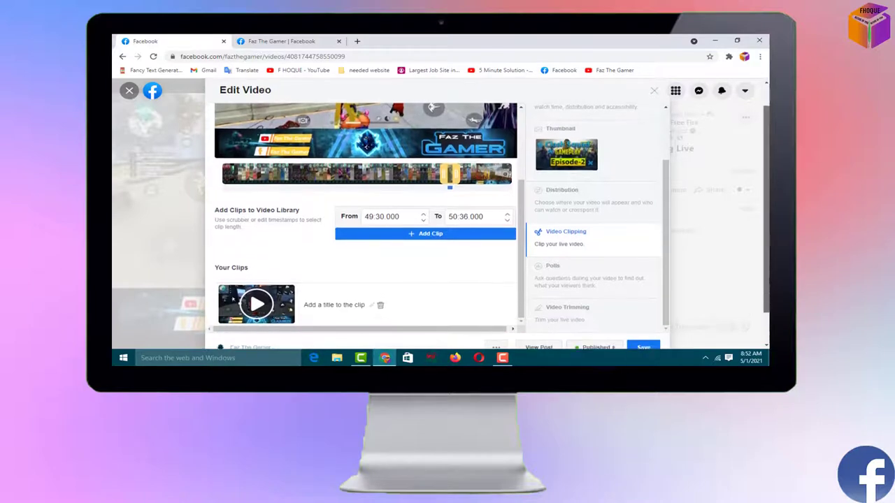
scroll(517, 294, "down", 1)
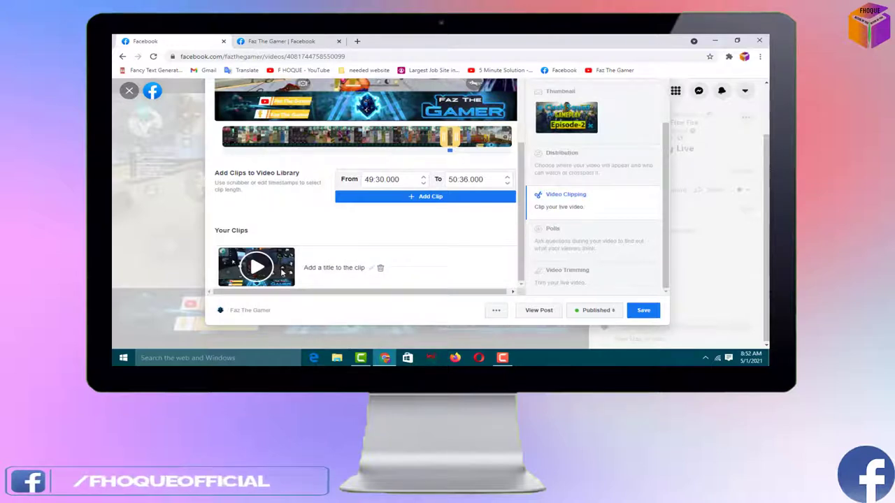
- Title the new clip 'FreeFire Extreme Quality Headshot' and save the video's edits
left_click(369, 269)
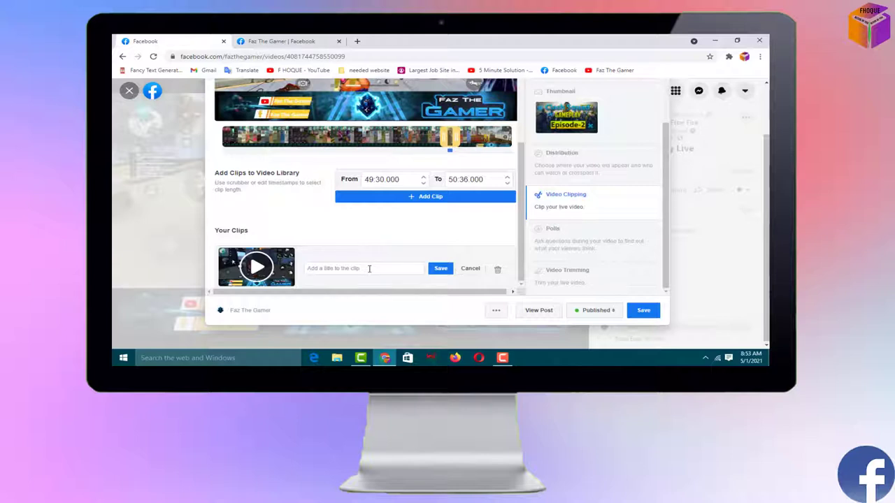
left_click(370, 268)
type("FreeF")
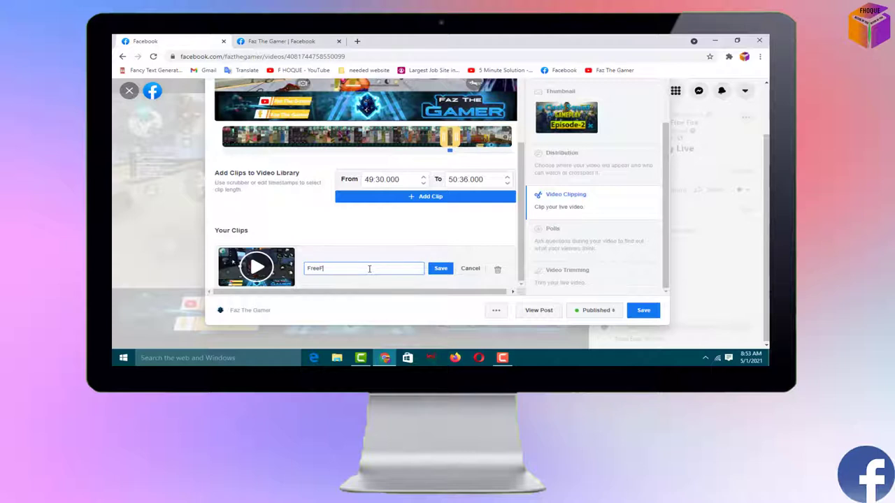
type("ire Extreme Quality Headshot")
left_click(441, 269)
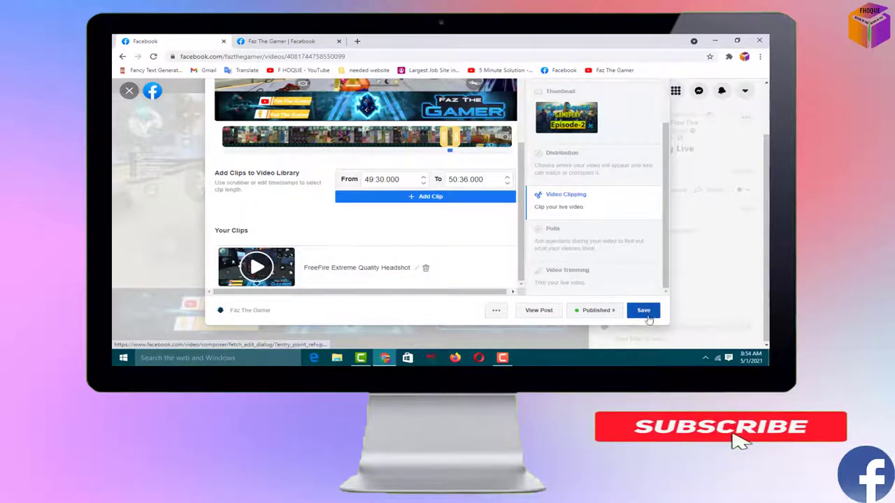
left_click(645, 312)
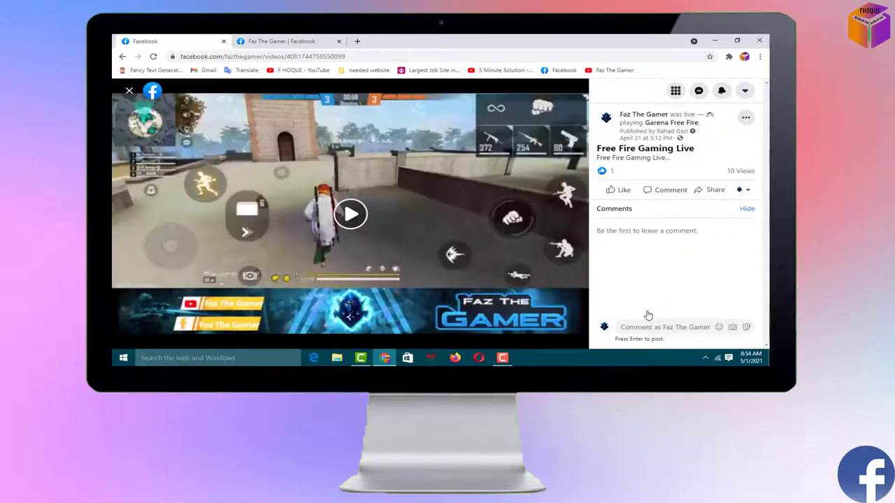
- Close the video viewer, check the clip-generated notification, and go to the page's Creator Studio
key("Escape")
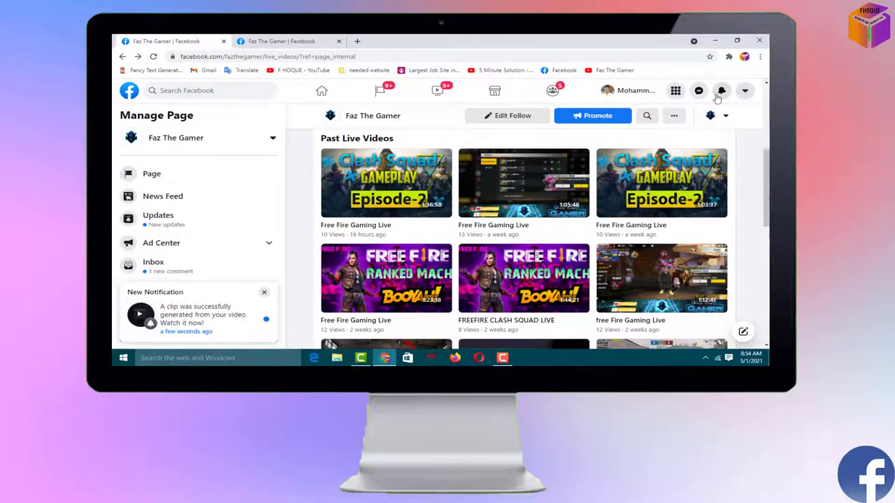
left_click(719, 93)
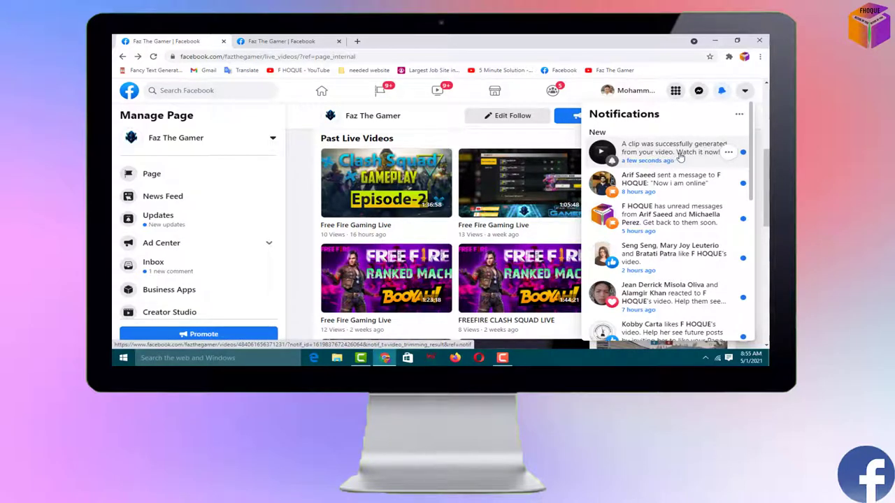
left_click(722, 93)
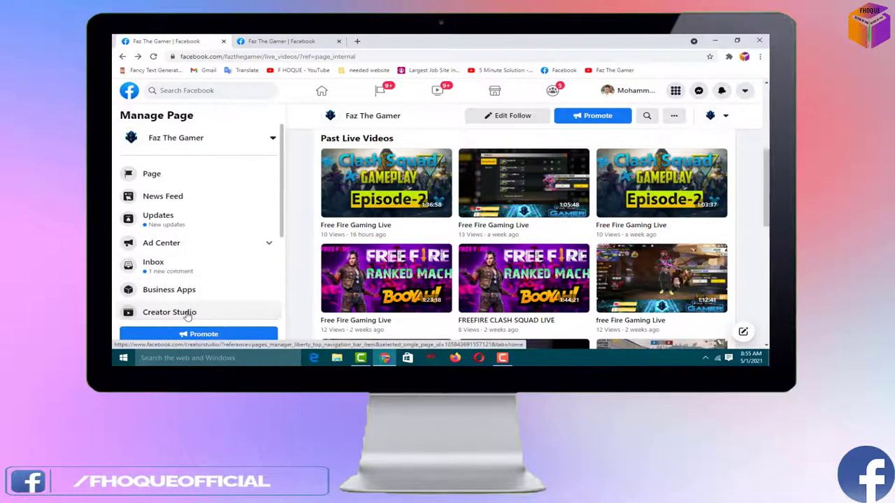
left_click_drag(282, 200, 280, 221)
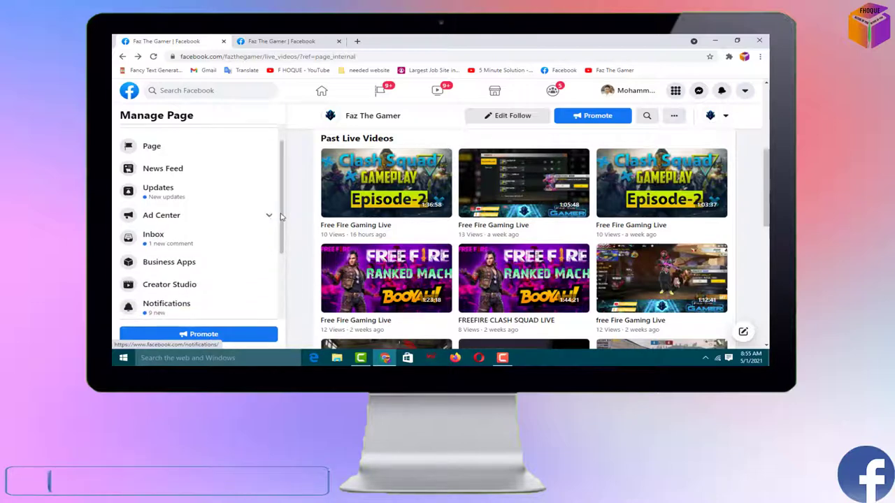
left_click(169, 285)
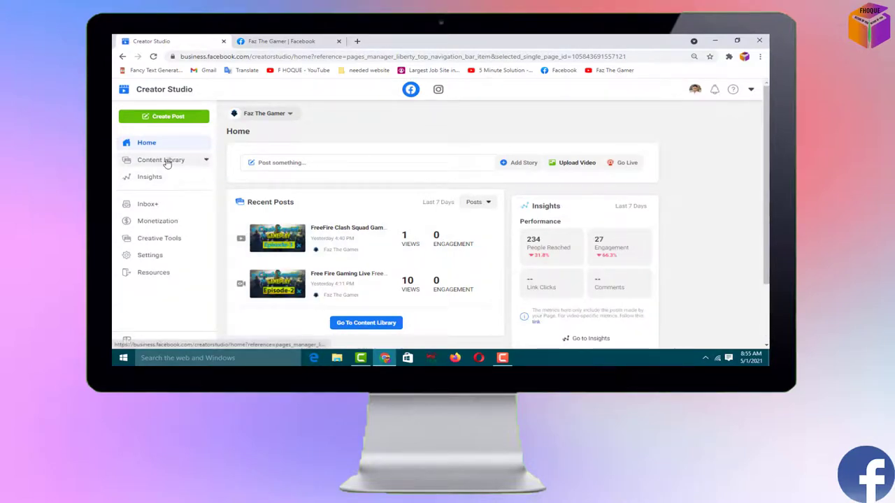
- In Content Library > Clips, open Edit Post for the FreeFire Extreme Quality Headshot clip
left_click(208, 162)
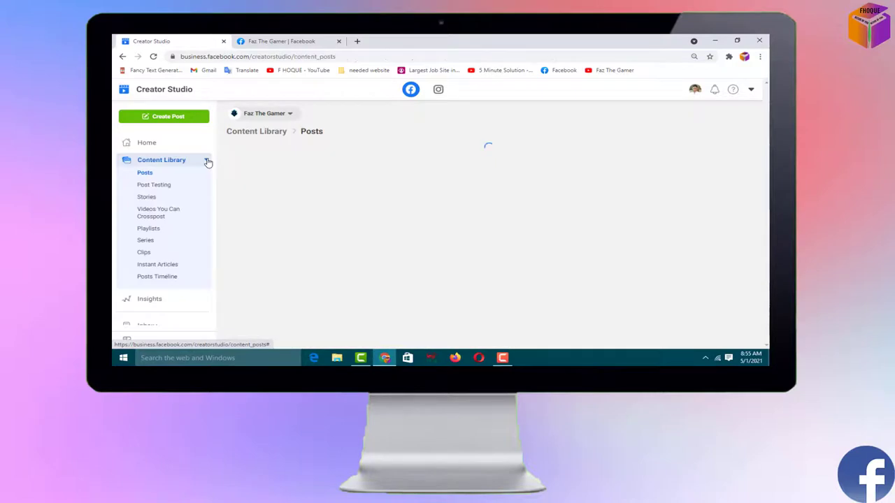
left_click(144, 253)
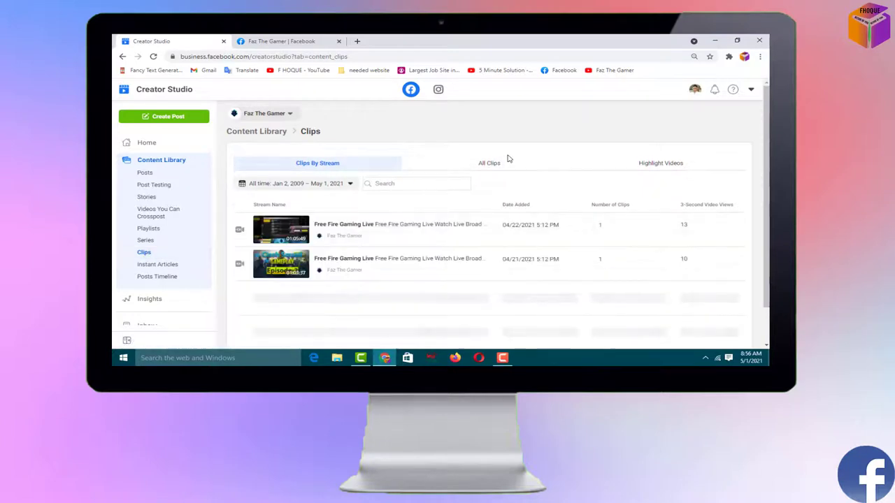
left_click(496, 165)
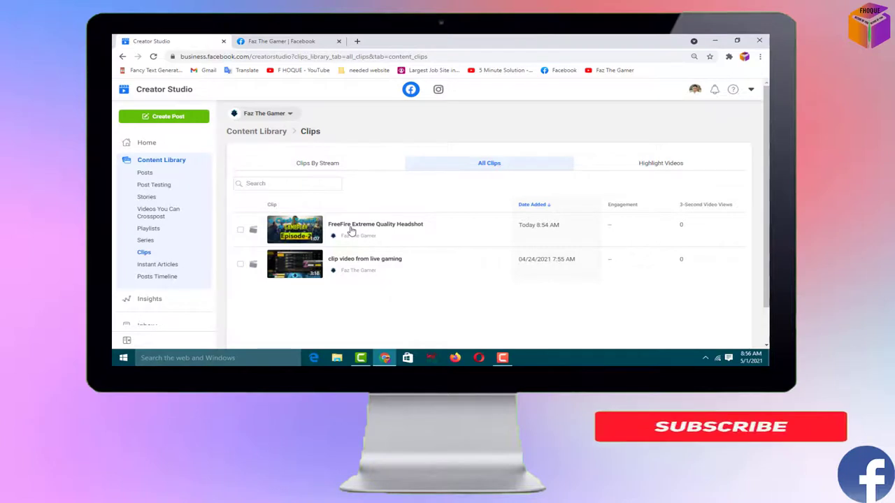
left_click(240, 232)
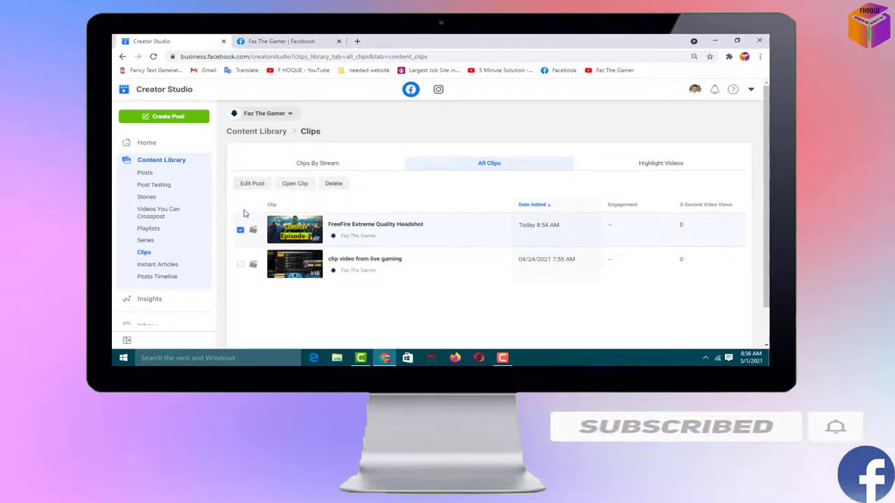
left_click(241, 232)
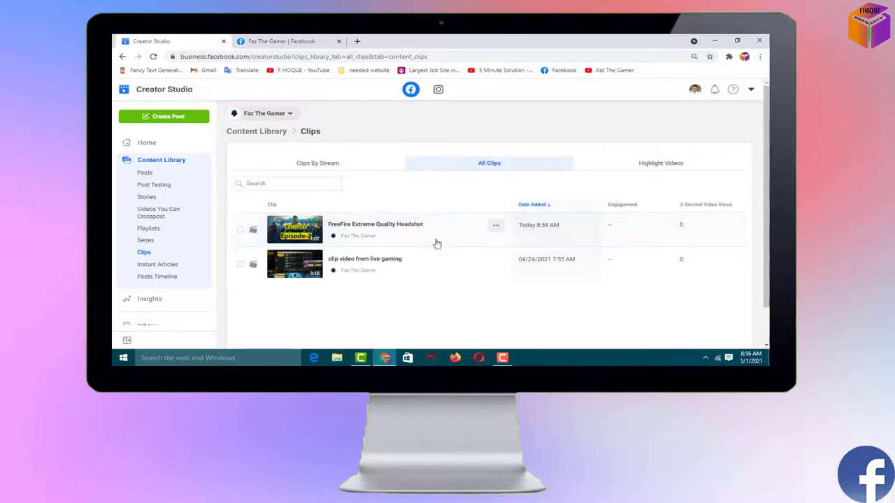
left_click(496, 227)
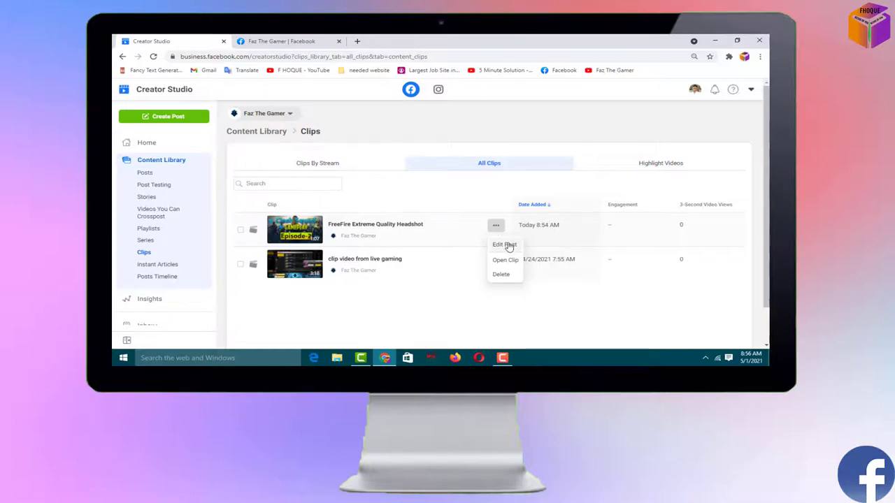
left_click(509, 246)
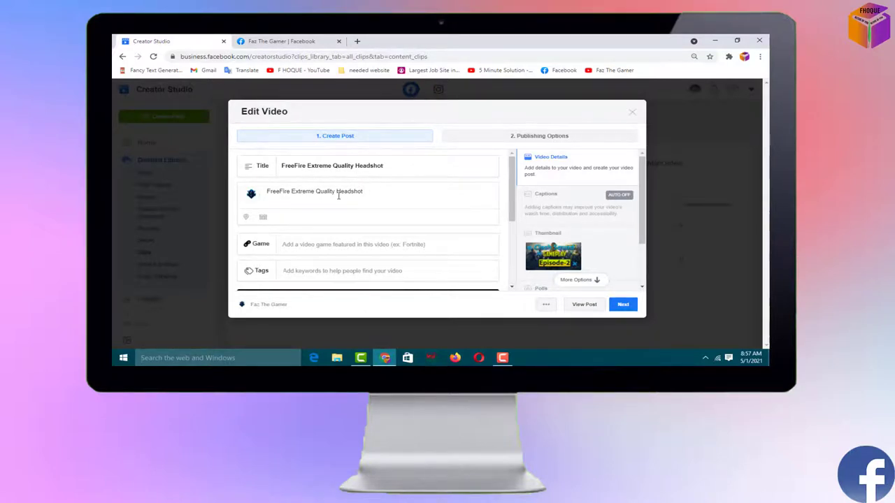
- Replace the description with a copy of the clip's title
left_click_drag(383, 166, 281, 166)
right_click(300, 167)
left_click(311, 187)
left_click_drag(366, 192, 187, 194)
key("ctrl+v")
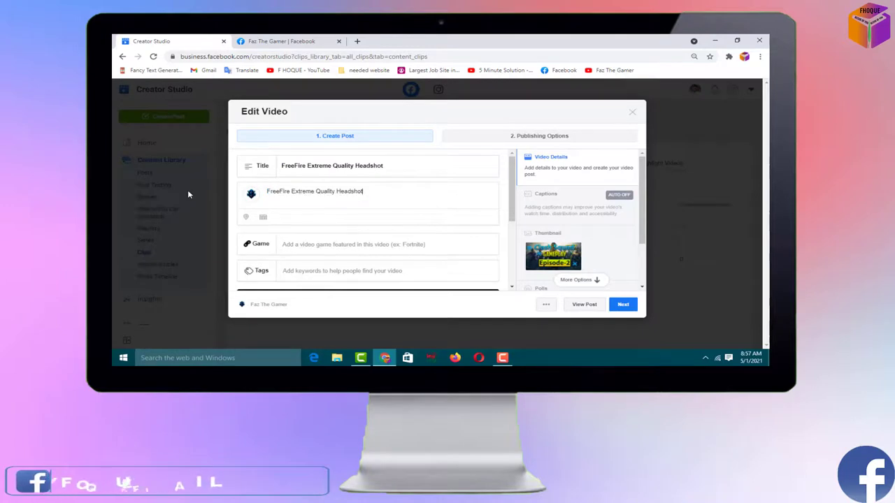
- Set the featured game to Garena Free Fire
left_click(314, 245)
type("free")
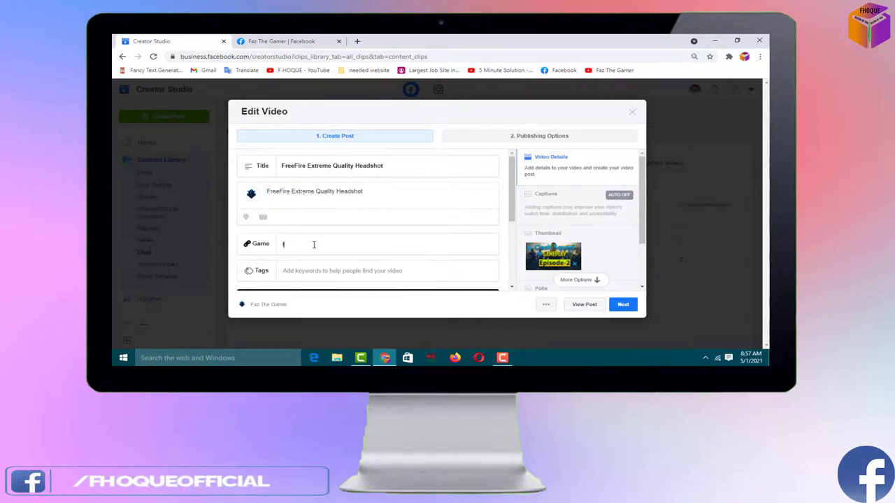
left_click(311, 256)
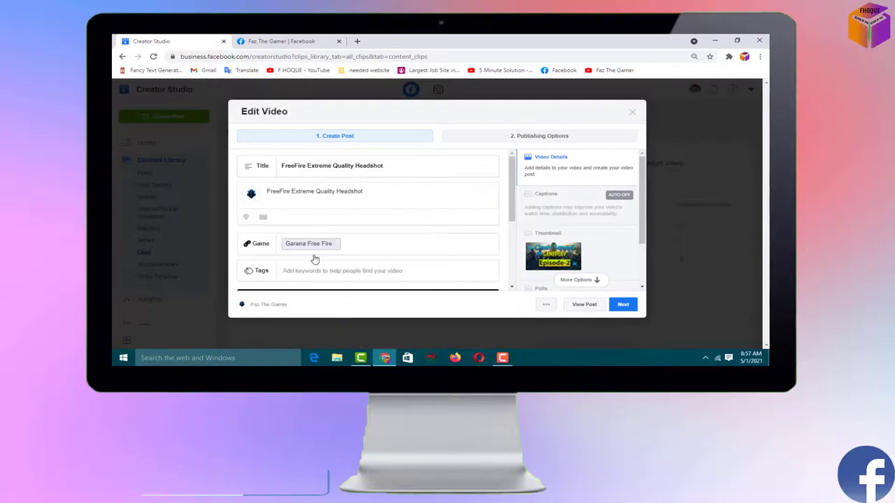
- Add tags 'free fire video clip', 'faz the gamer' and 'free fire gaming video'
scroll(514, 185, "down", 2)
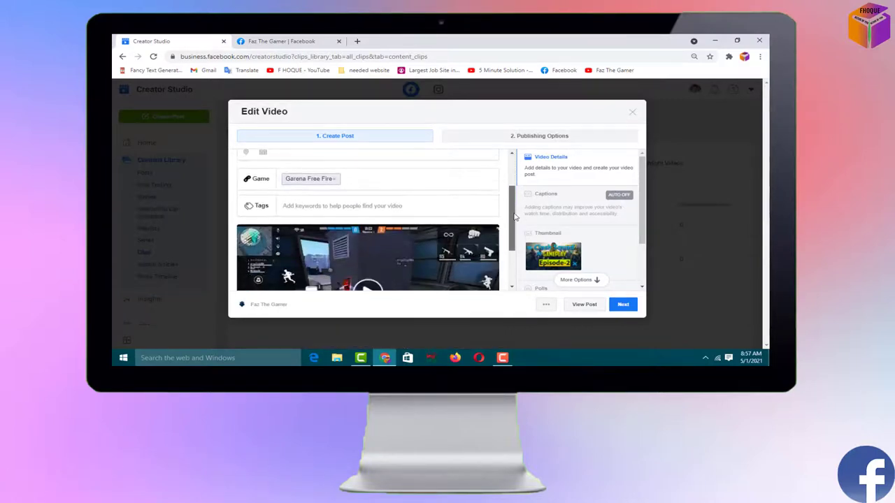
left_click(316, 202)
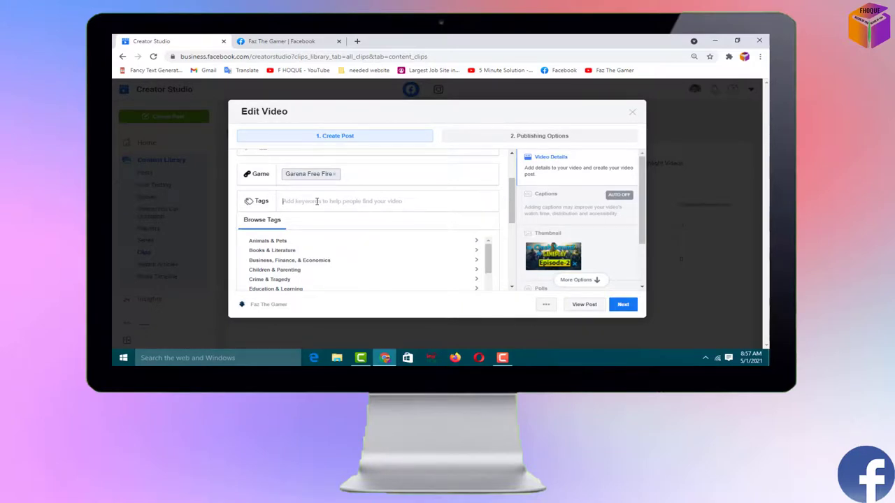
type("free fire video clip")
key("Return")
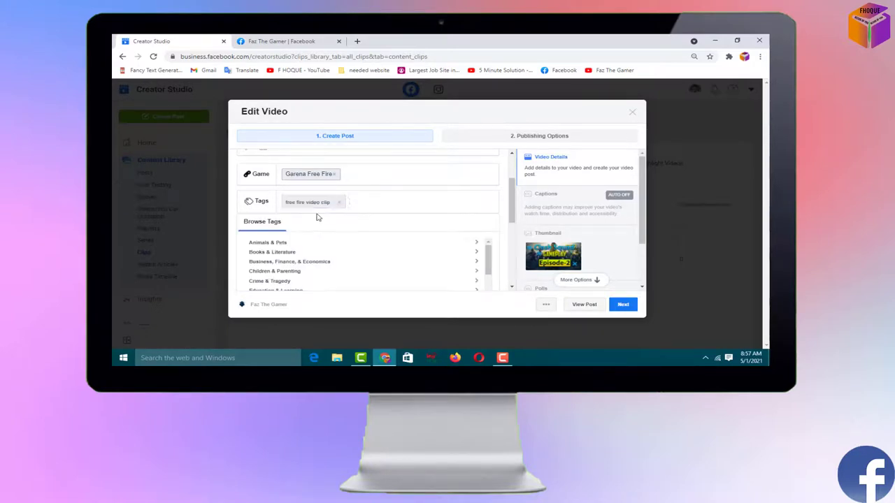
type("faz the gamer")
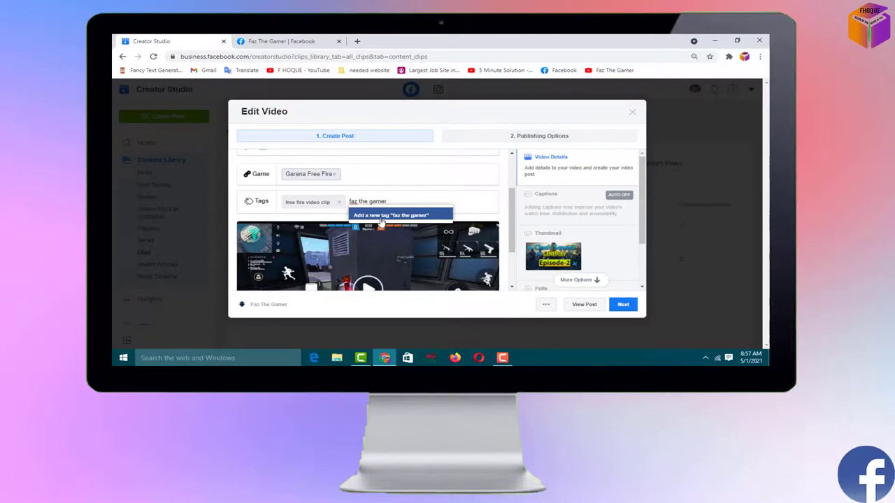
left_click(382, 218)
type("free fire gaming video")
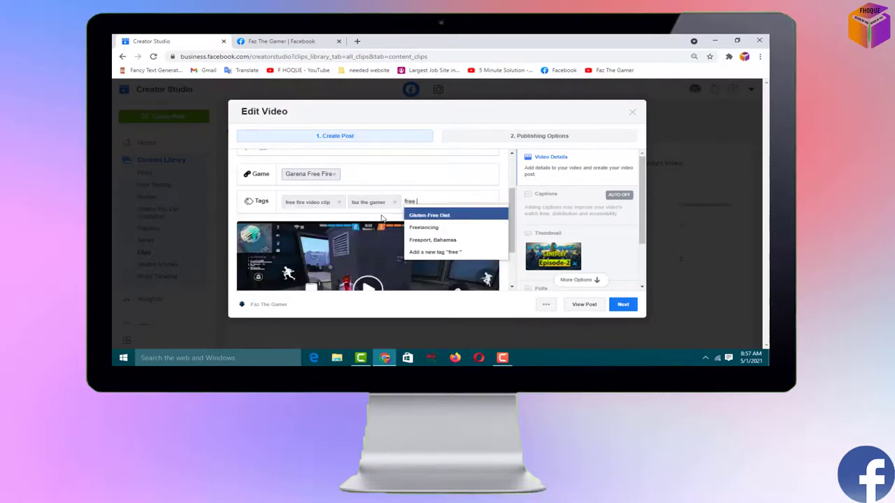
left_click(432, 212)
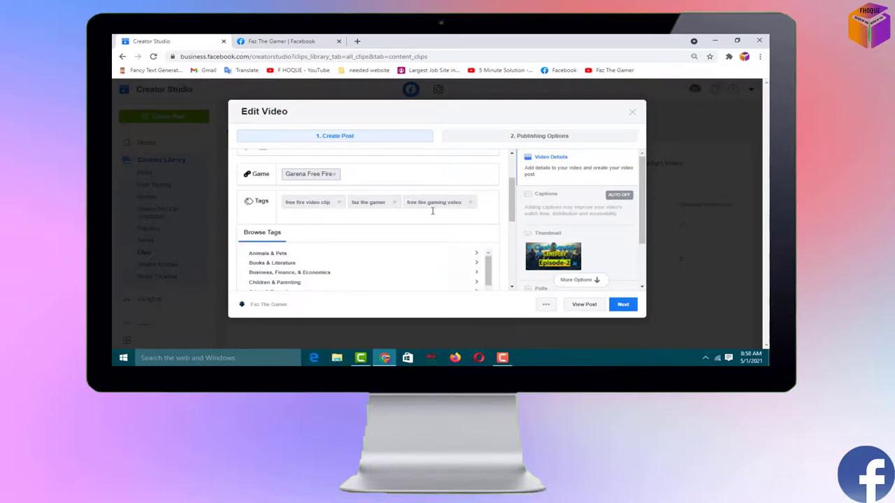
scroll(513, 201, "down", 2)
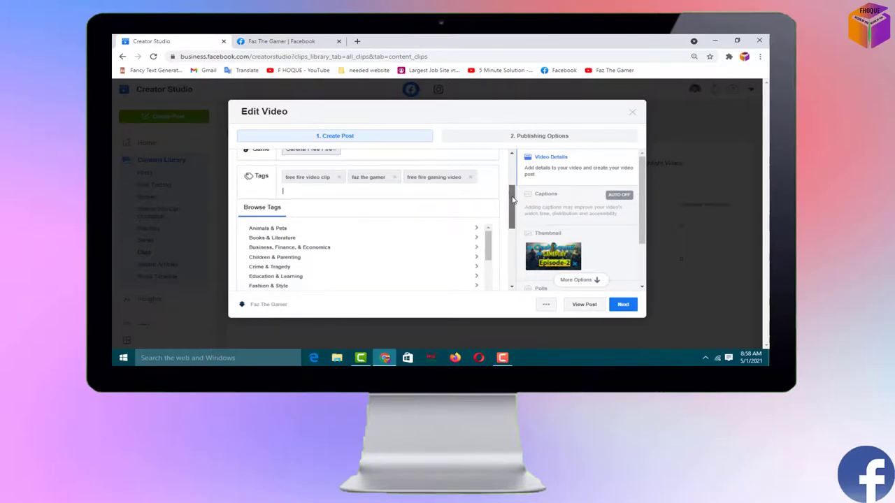
left_click_drag(513, 201, 513, 261)
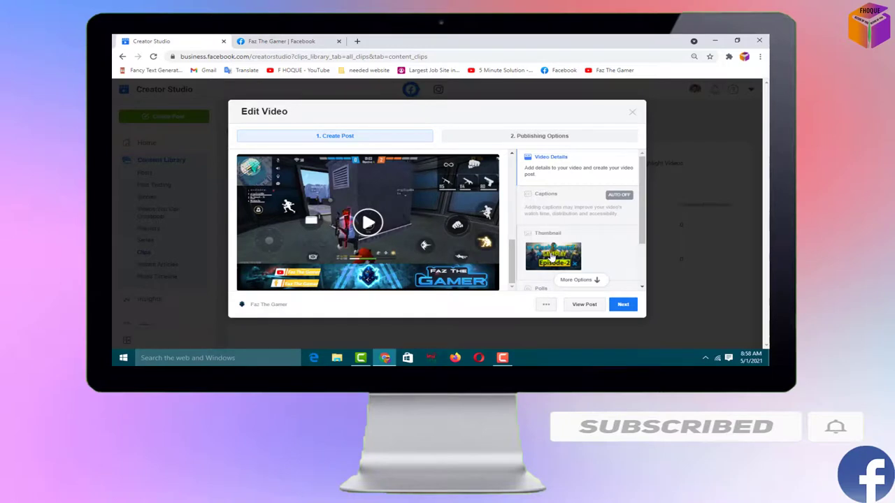
- Upload THUMBNAIL from the Desktop as the custom thumbnail and continue to Publishing Options
left_click(552, 257)
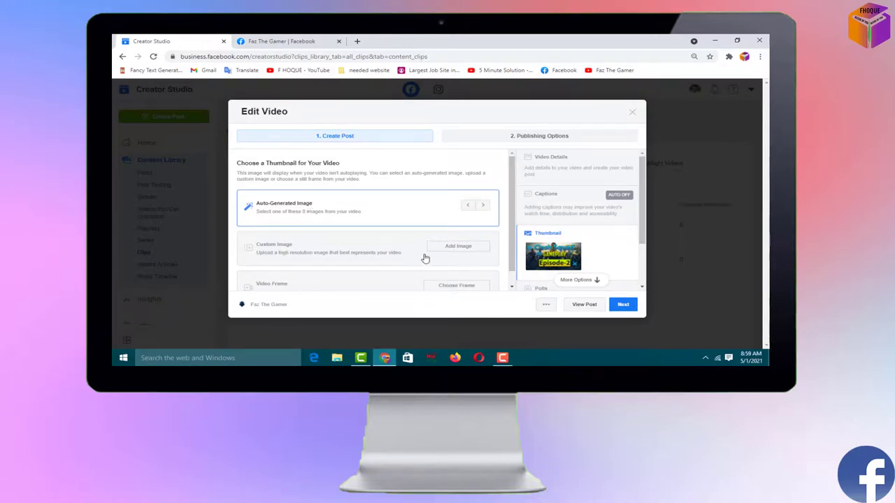
left_click(465, 250)
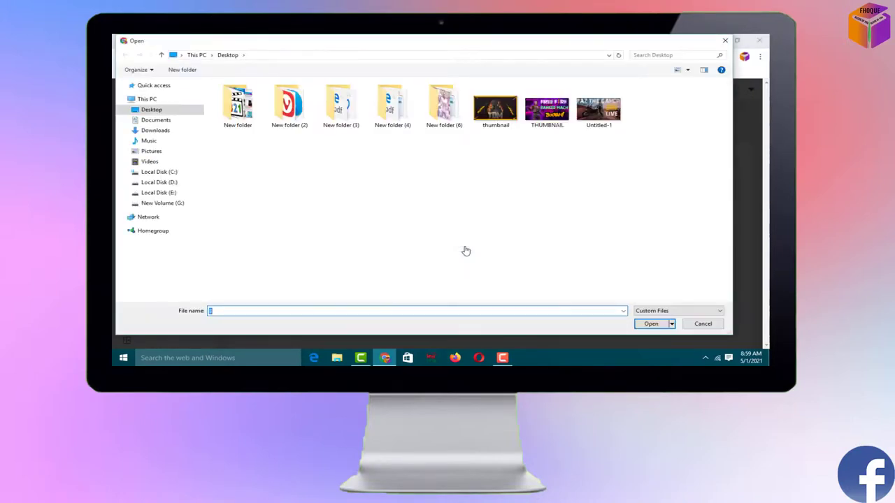
left_click(549, 112)
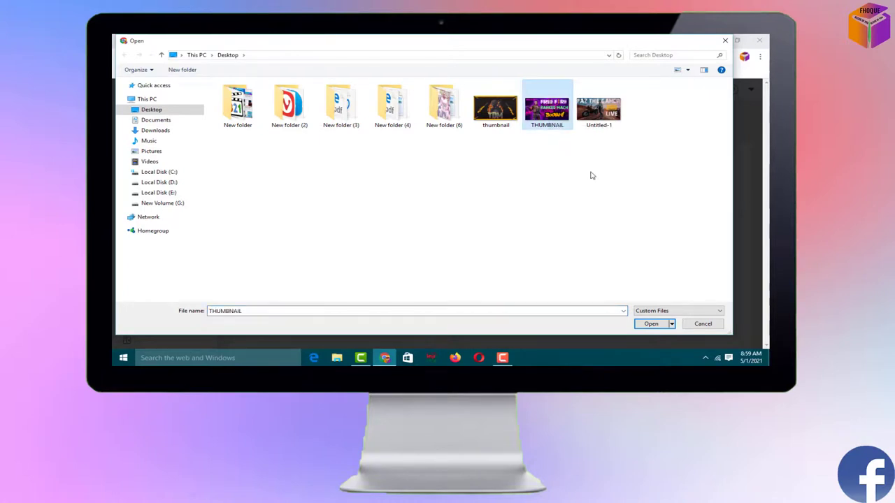
left_click(651, 324)
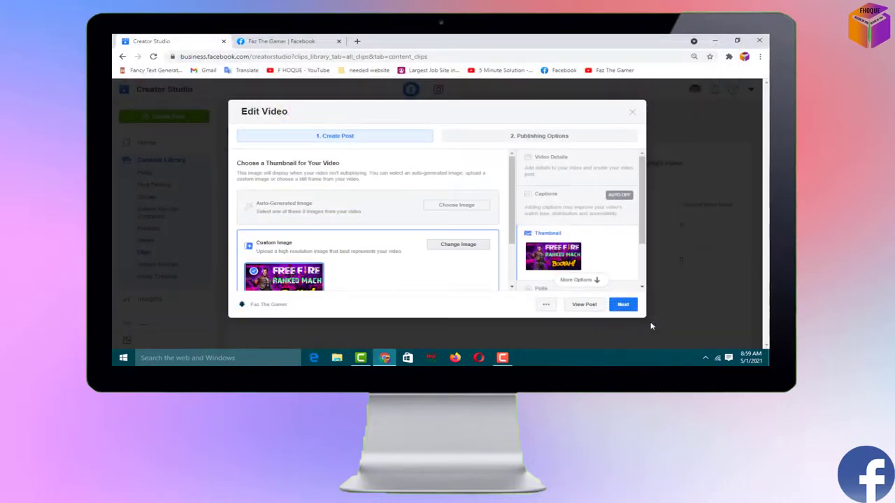
left_click(623, 304)
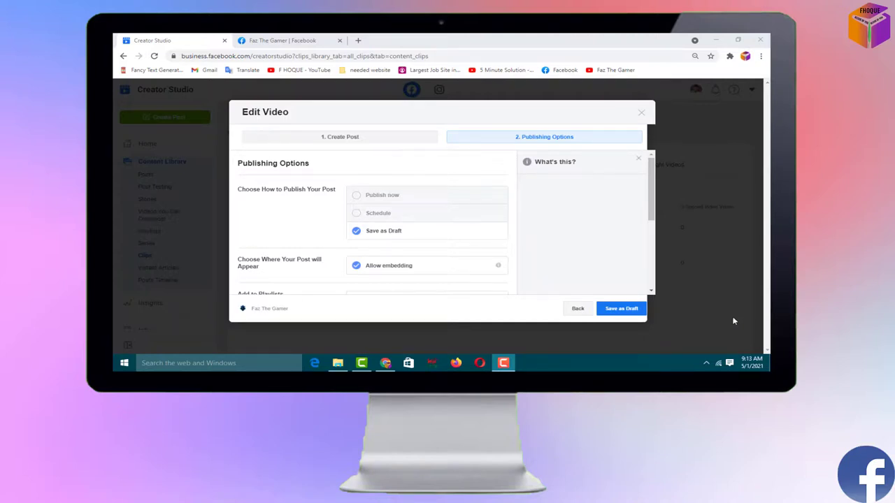
- Set the publishing option to Publish now
left_click(355, 197)
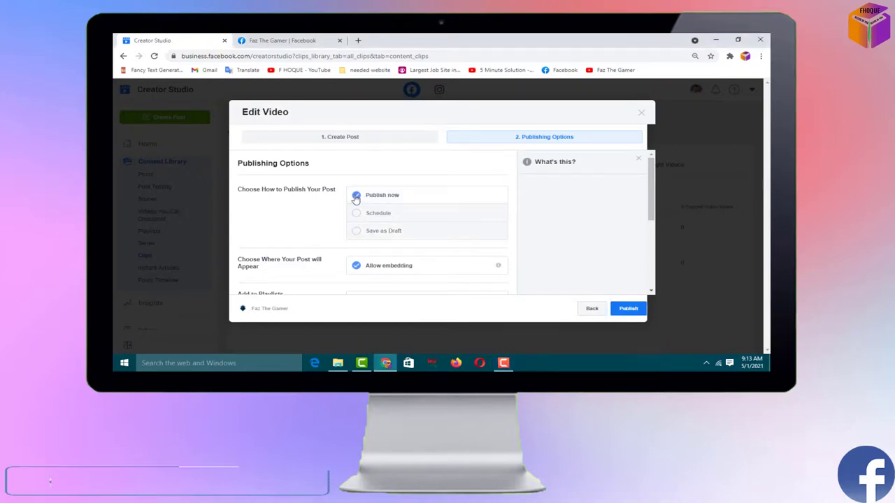
left_click(357, 214)
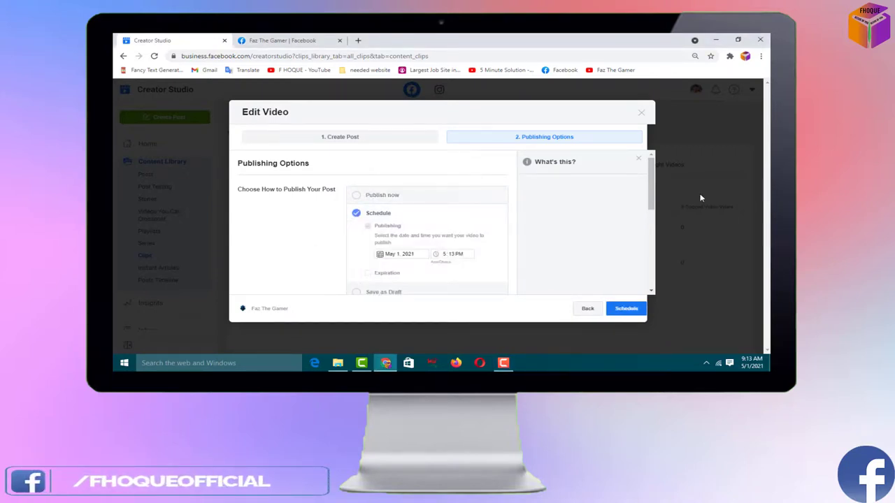
scroll(650, 181, "down", 1)
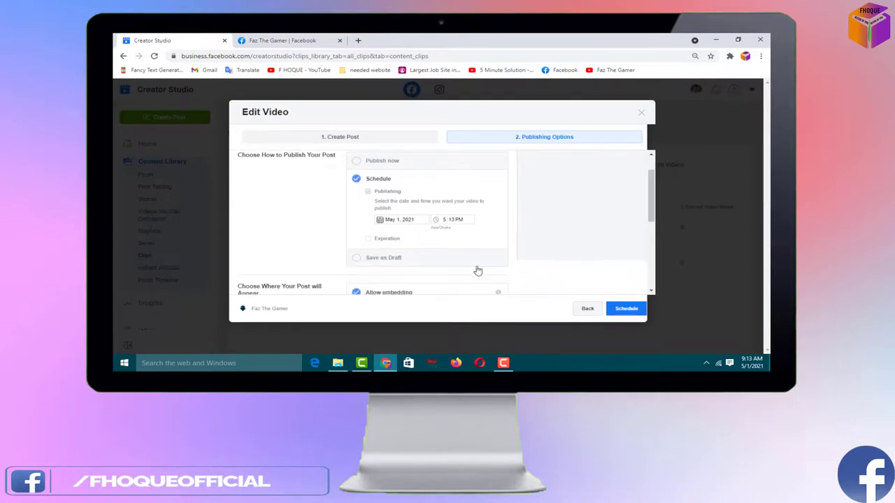
left_click(357, 258)
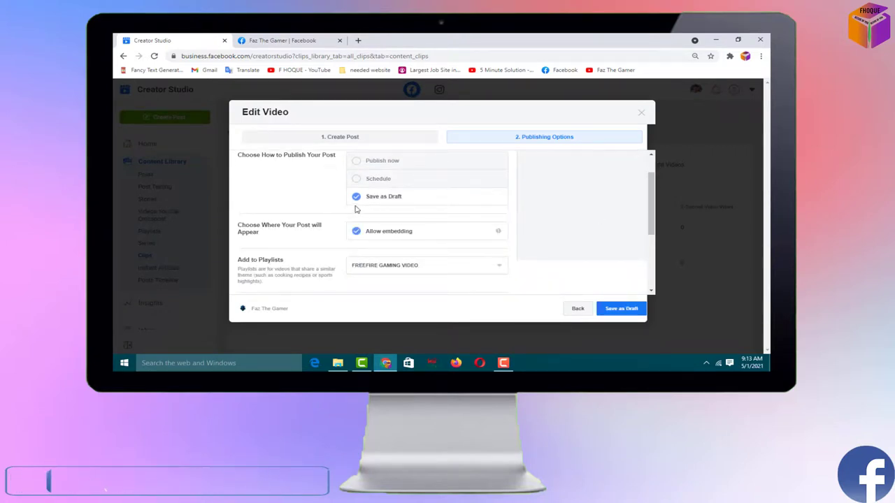
left_click(358, 161)
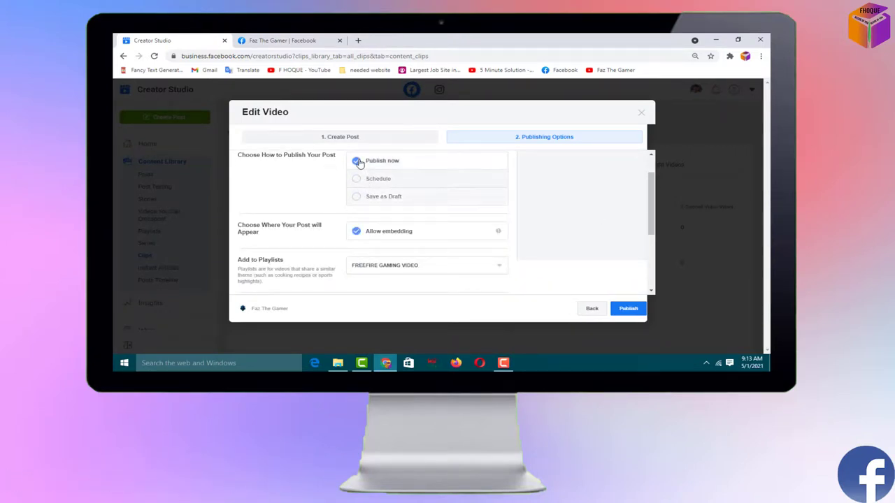
left_click_drag(652, 187, 649, 220)
- Remove the video from the FREEFIRE GAMING VIDEO playlist and publish it
left_click(496, 198)
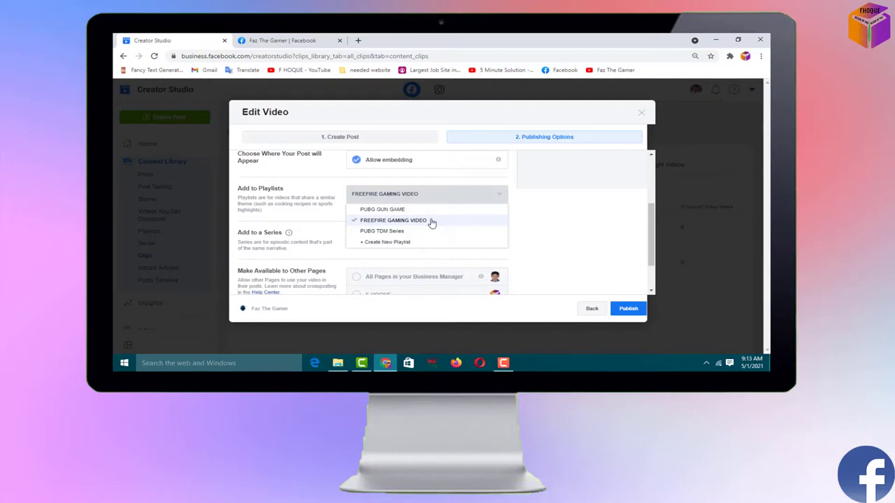
left_click(431, 222)
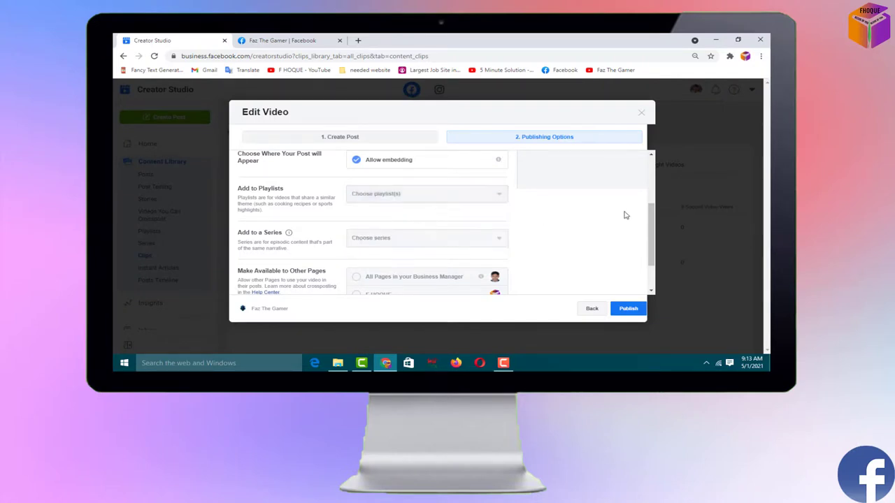
left_click_drag(652, 218, 656, 239)
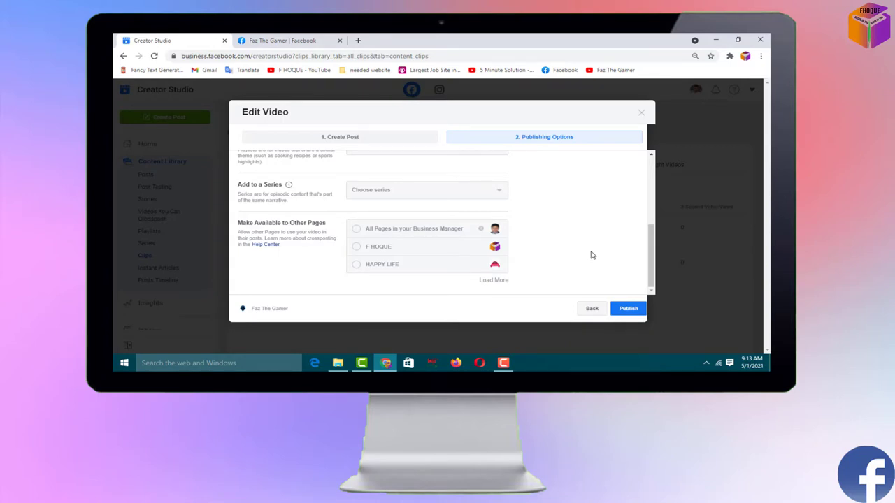
left_click(631, 310)
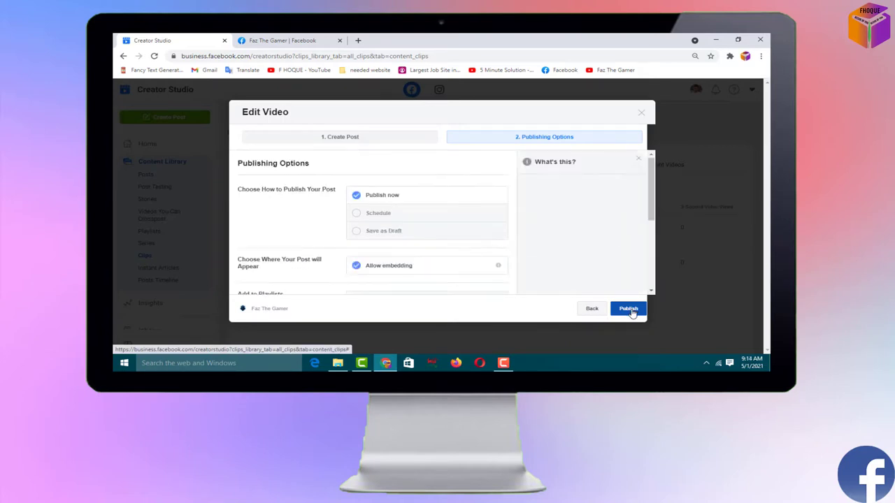